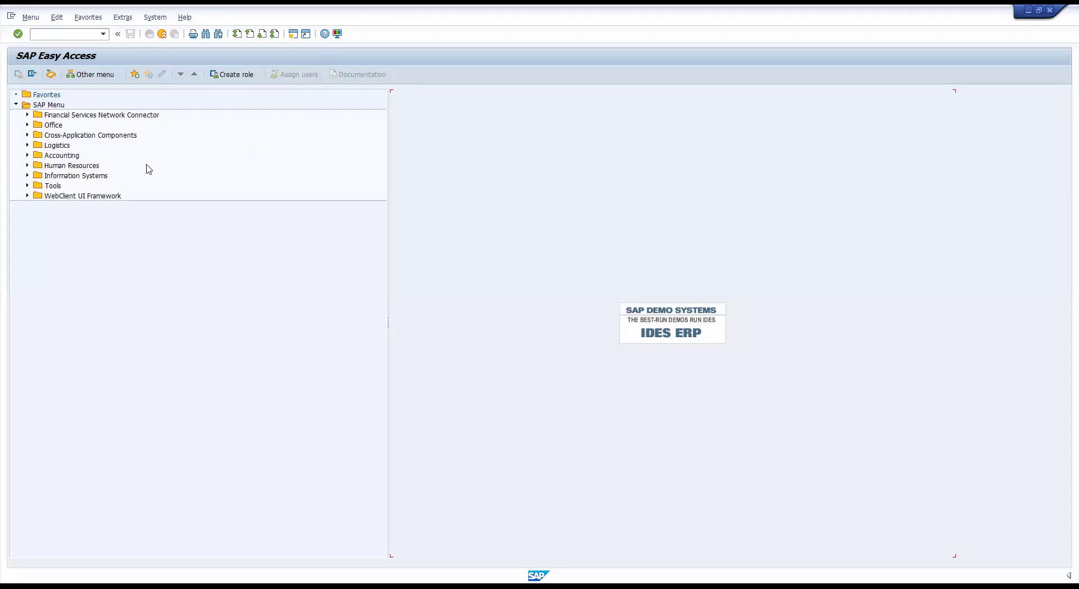
# Step: Start transaction SE16 and open the selection screen for table AGR_1251
pyautogui.click(61, 34)
pyautogui.write('SE16')
pyautogui.press('Return')
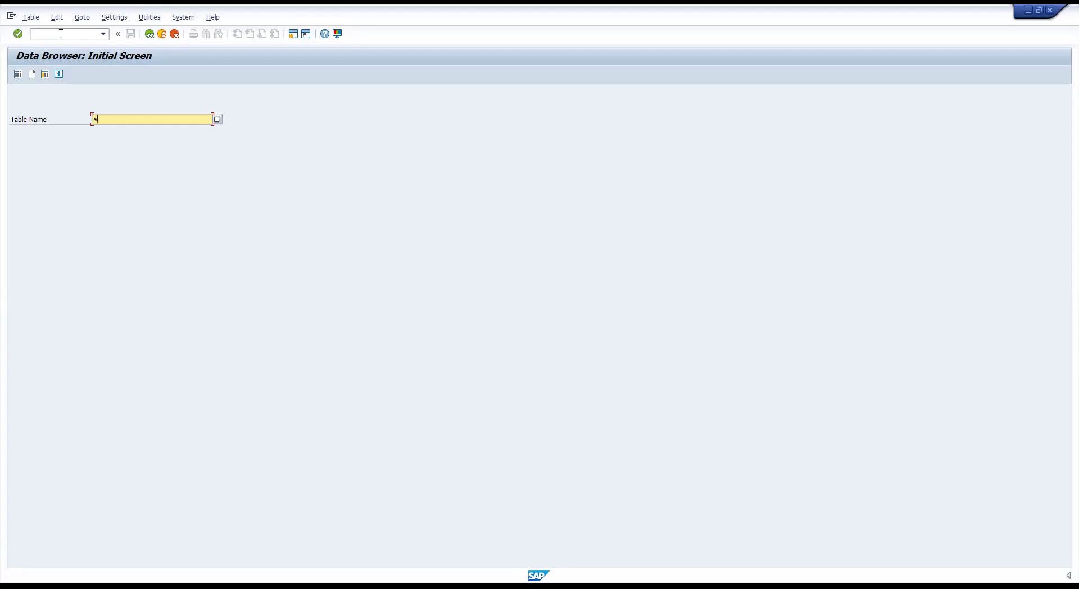
pyautogui.write('gr')
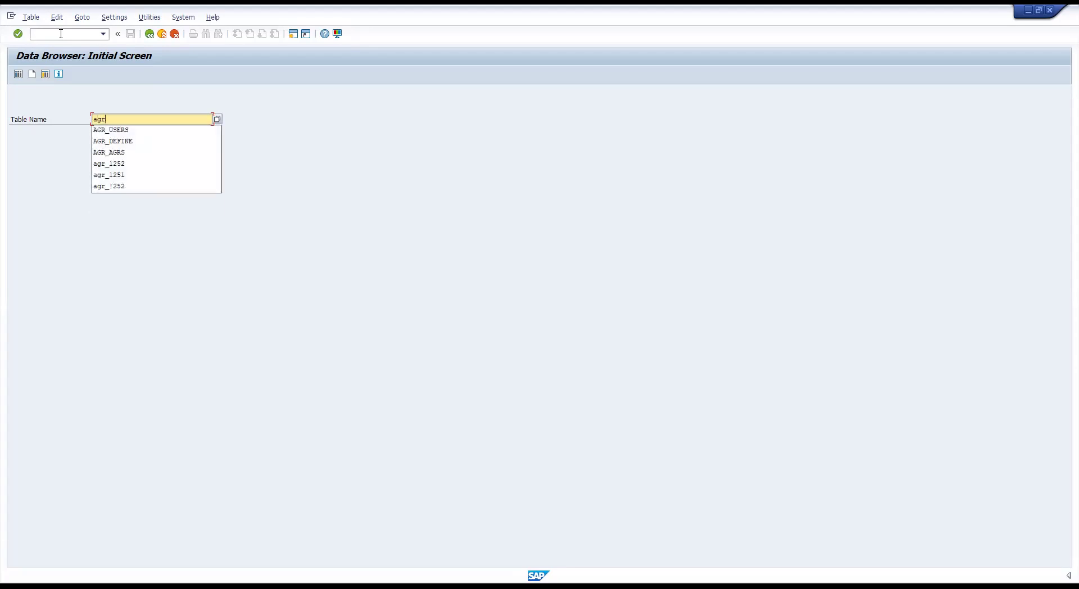
pyautogui.write('_1251')
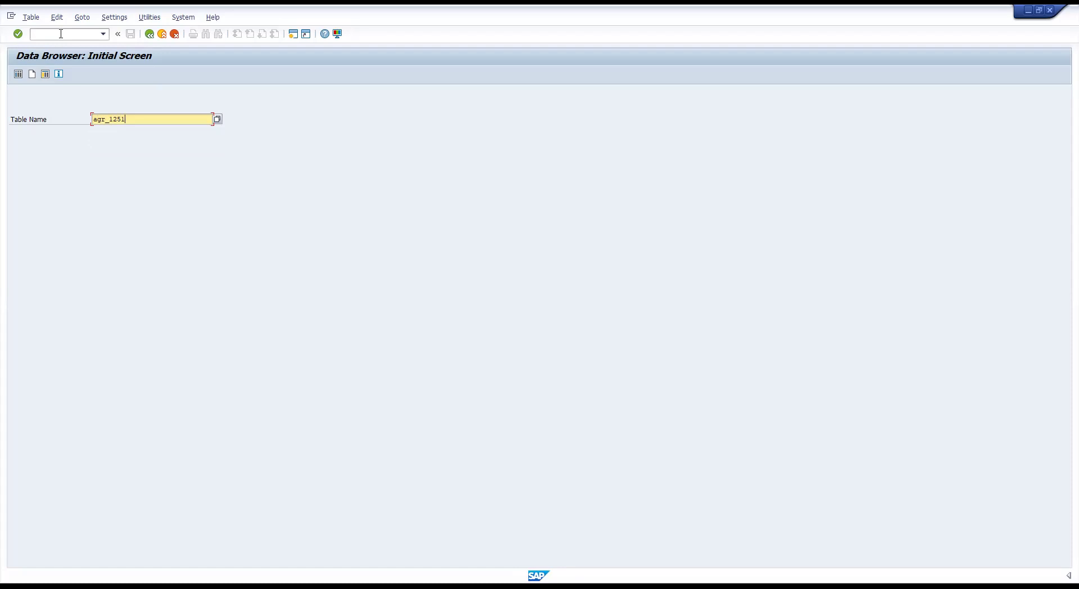
pyautogui.press('Return')
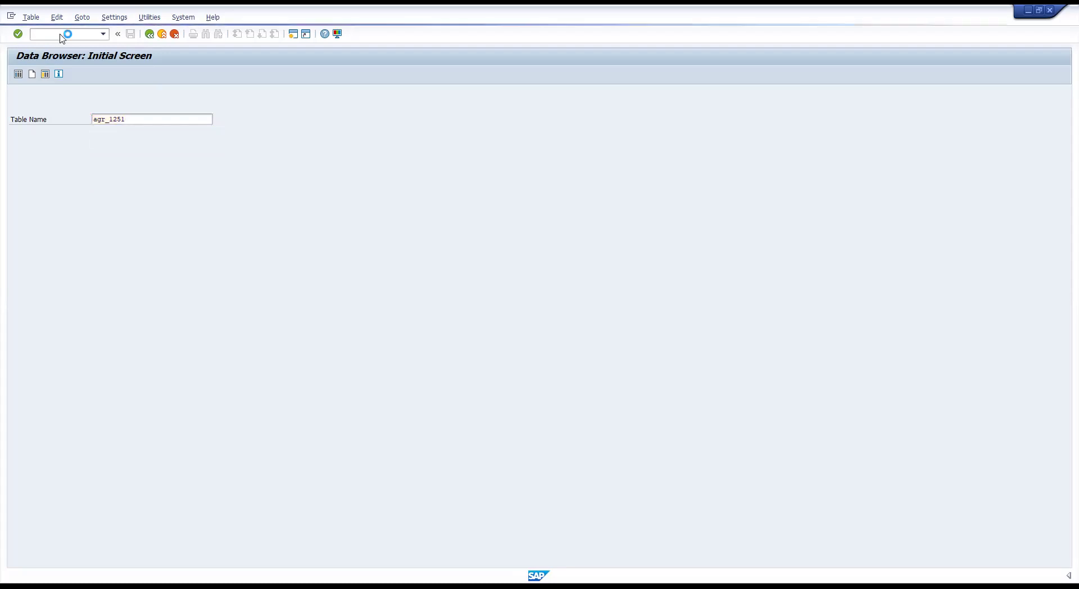
pyautogui.click(149, 34)
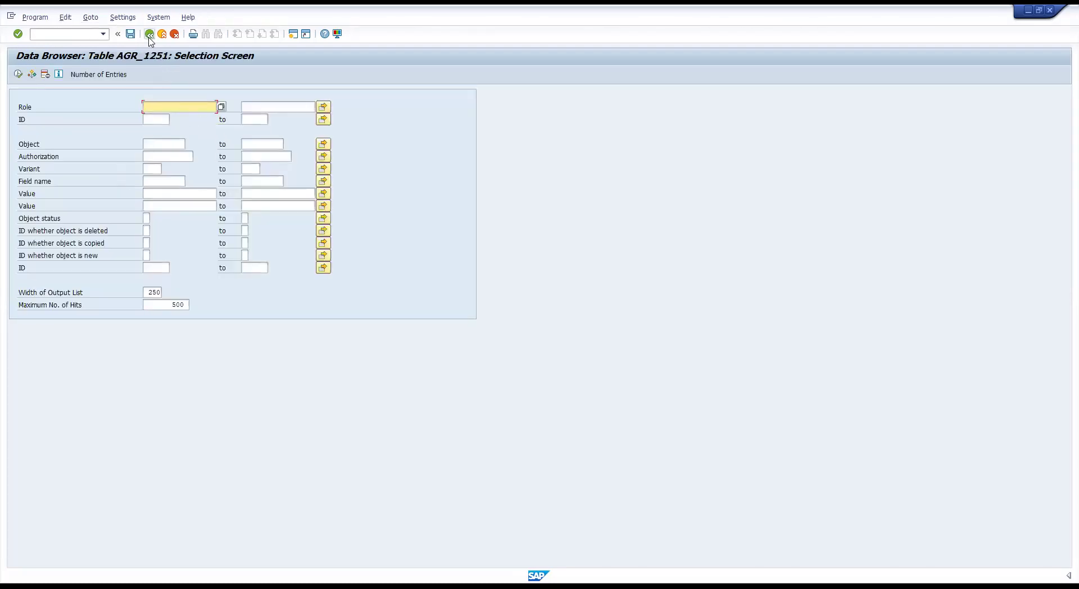
pyautogui.click(150, 117)
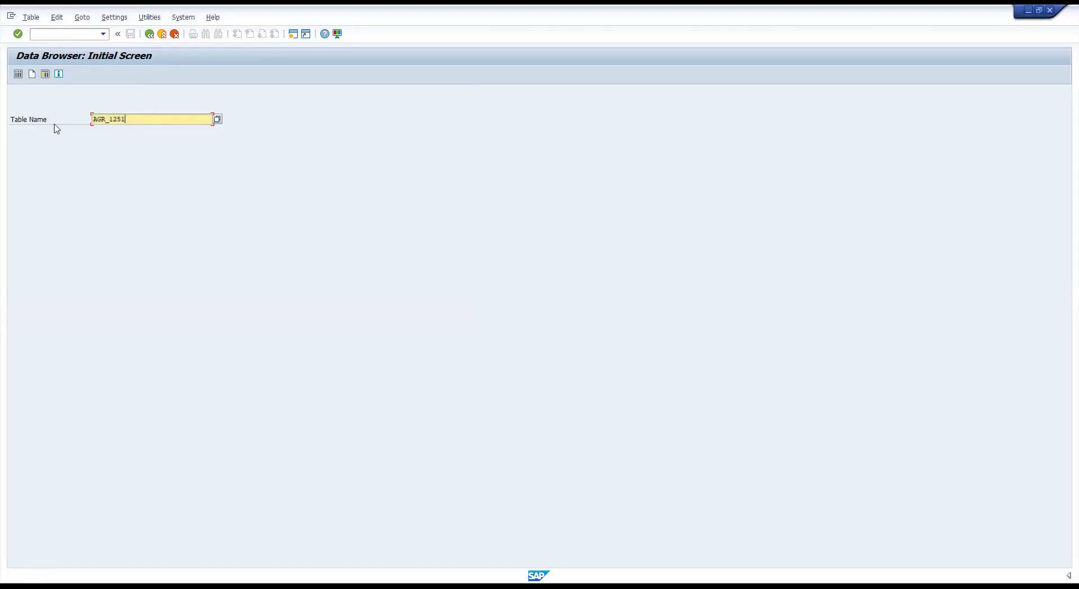
pyautogui.click(18, 75)
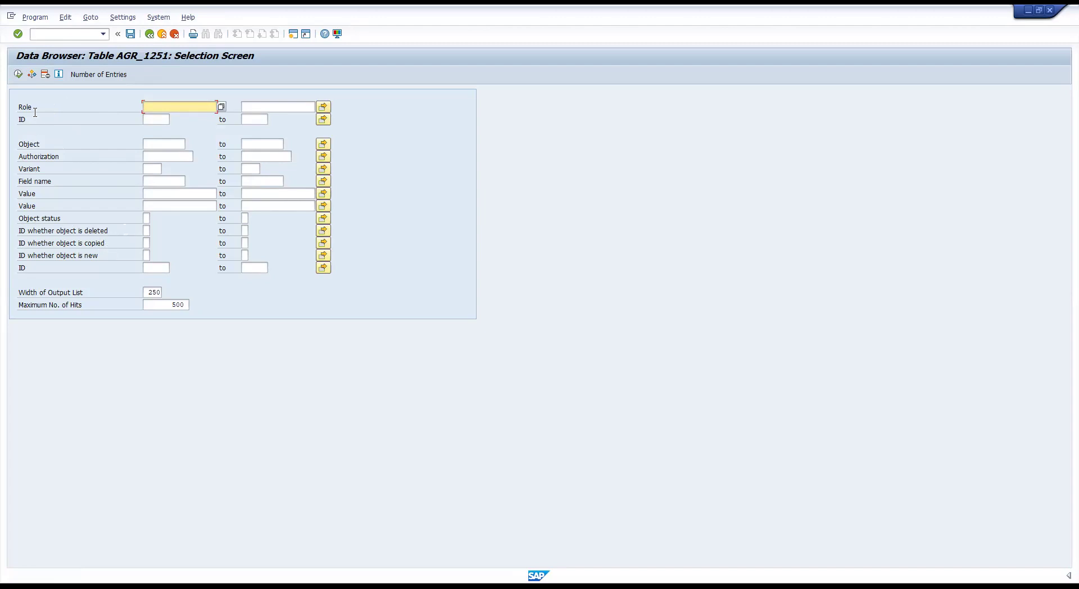
# Step: Change the keyword setting in the user parameters to Field Name so selection fields show technical names
pyautogui.click(32, 107)
pyautogui.click(32, 115)
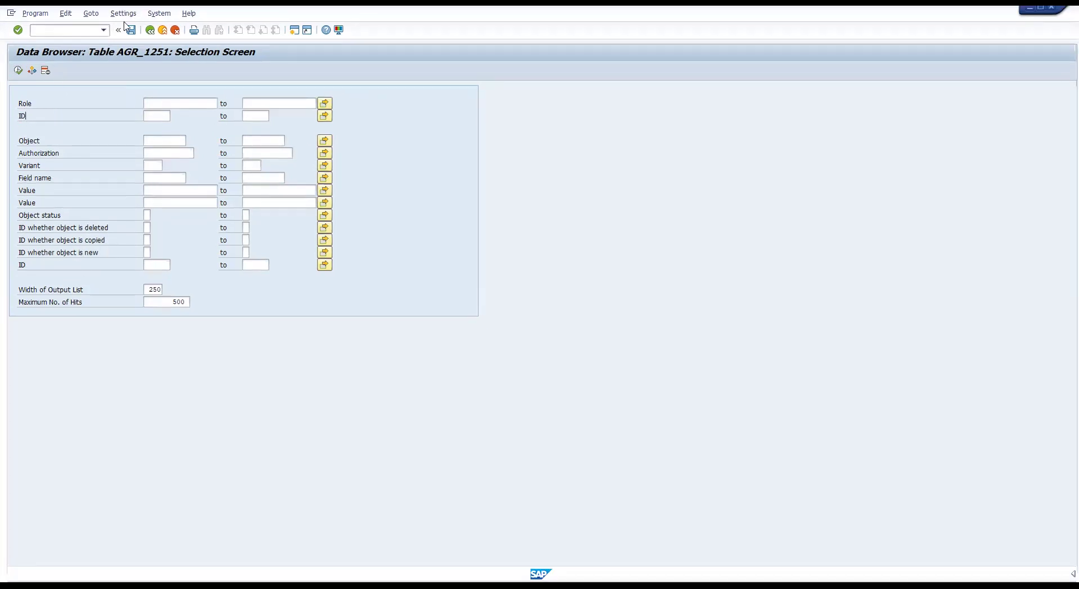
pyautogui.click(127, 18)
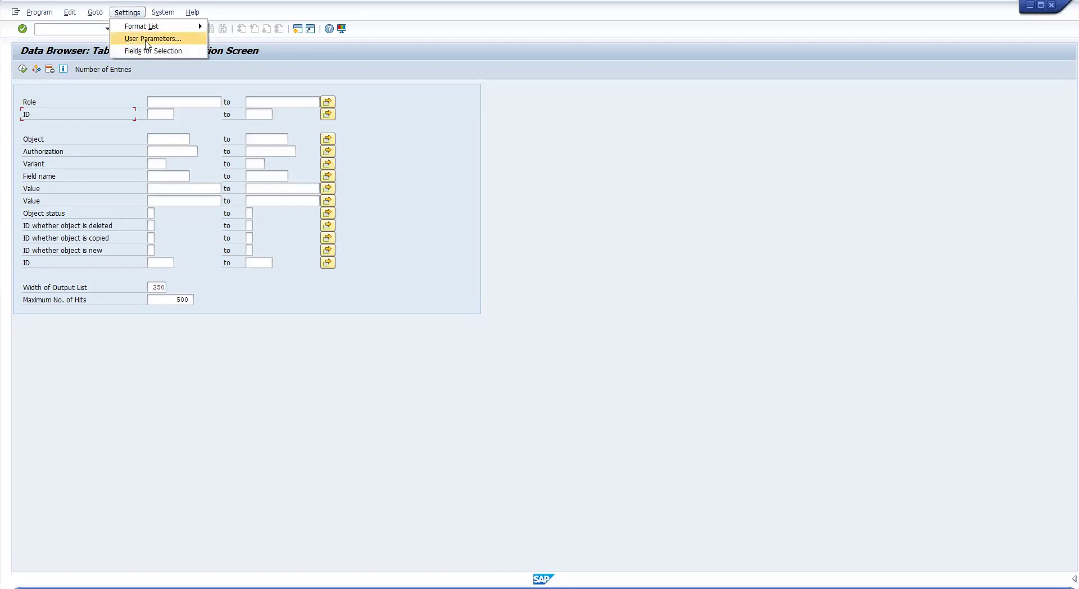
pyautogui.click(148, 38)
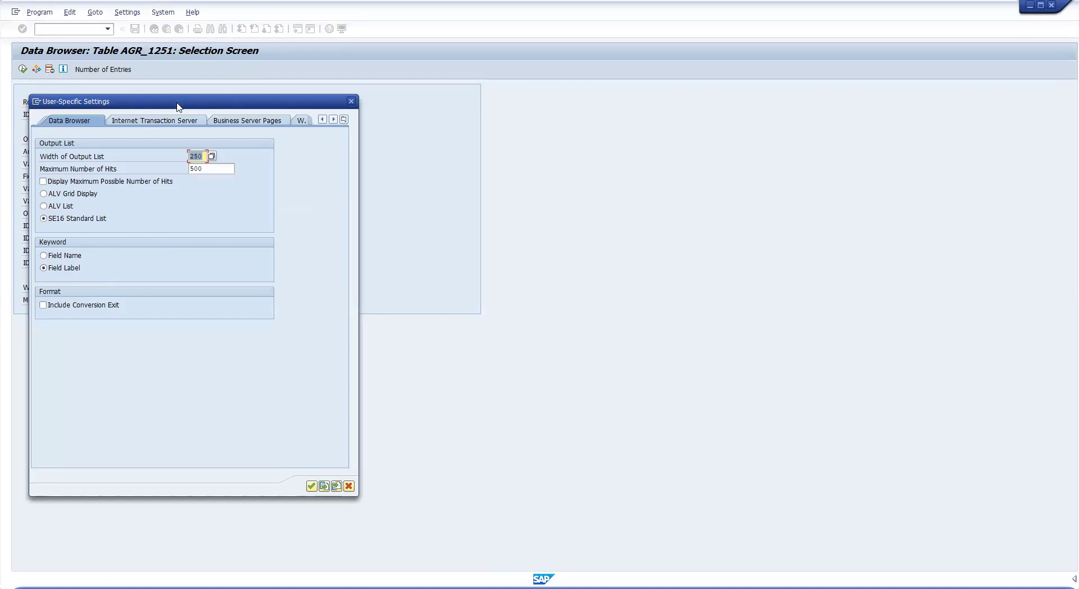
pyautogui.moveTo(218, 108); pyautogui.dragTo(485, 124)
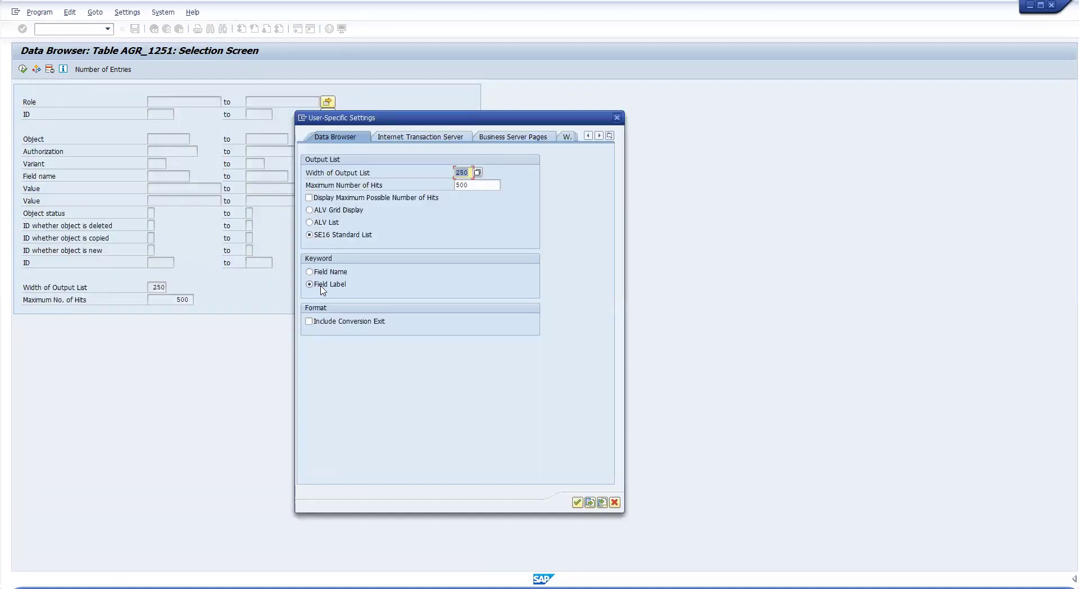
pyautogui.click(336, 273)
pyautogui.click(577, 502)
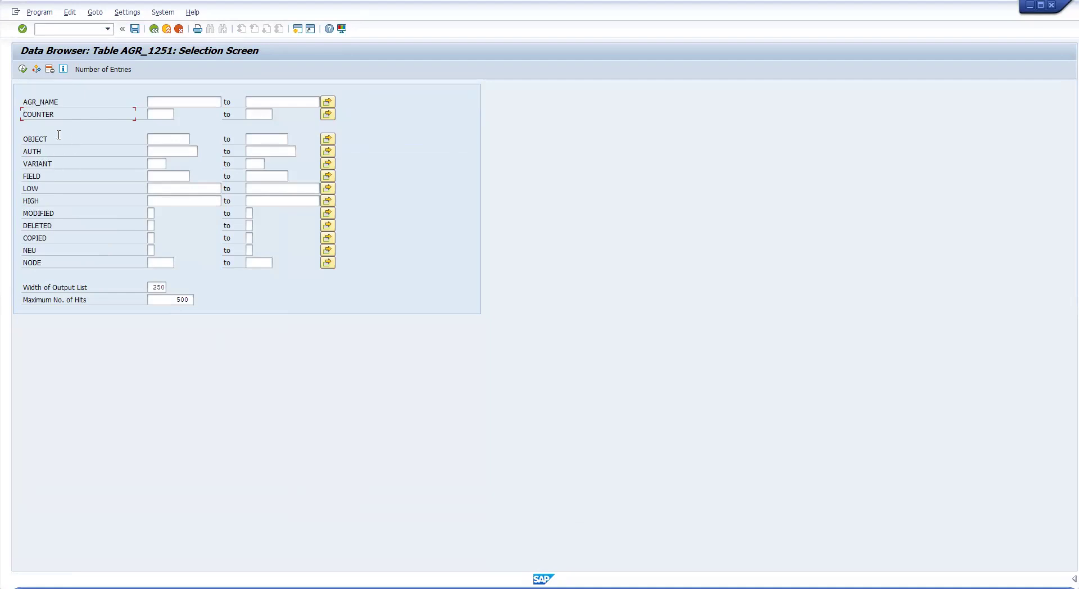
# Step: Set the keyword display in the user parameters back to Field Label
pyautogui.click(27, 100)
pyautogui.click(127, 12)
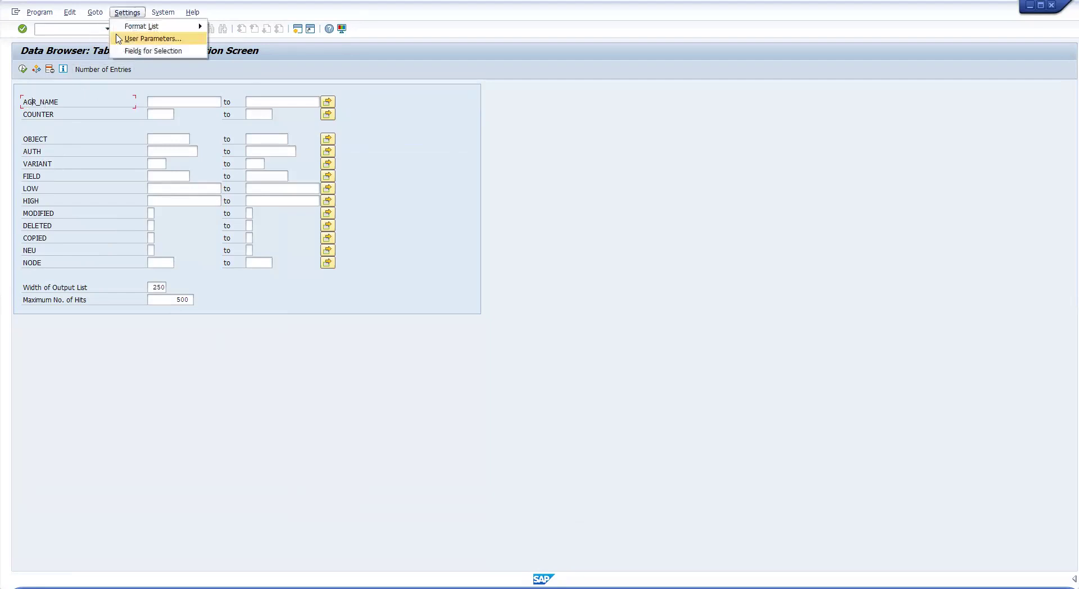
pyautogui.click(128, 39)
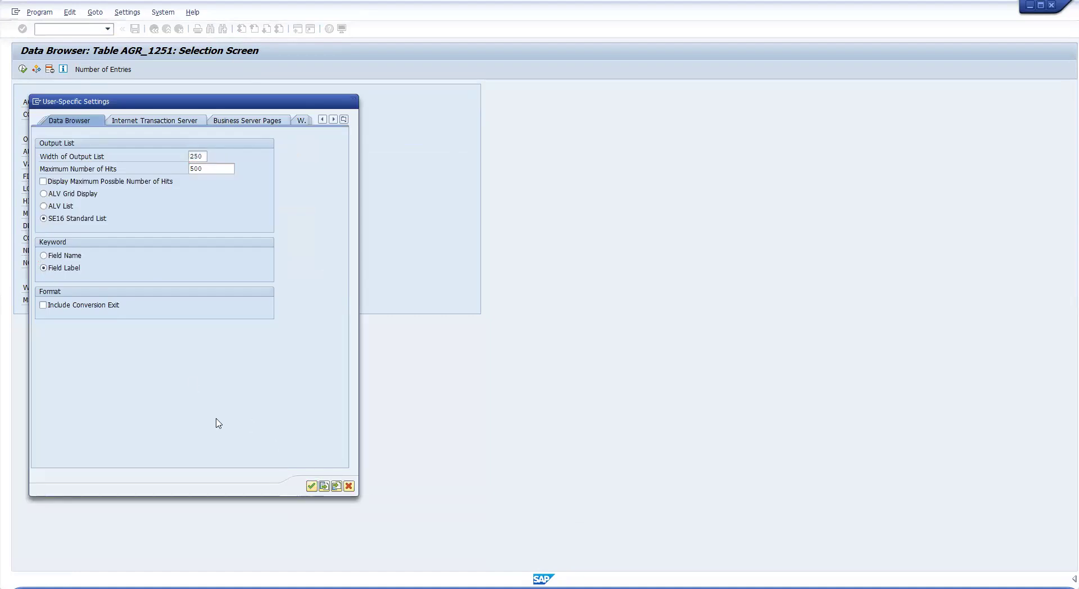
pyautogui.press('Return')
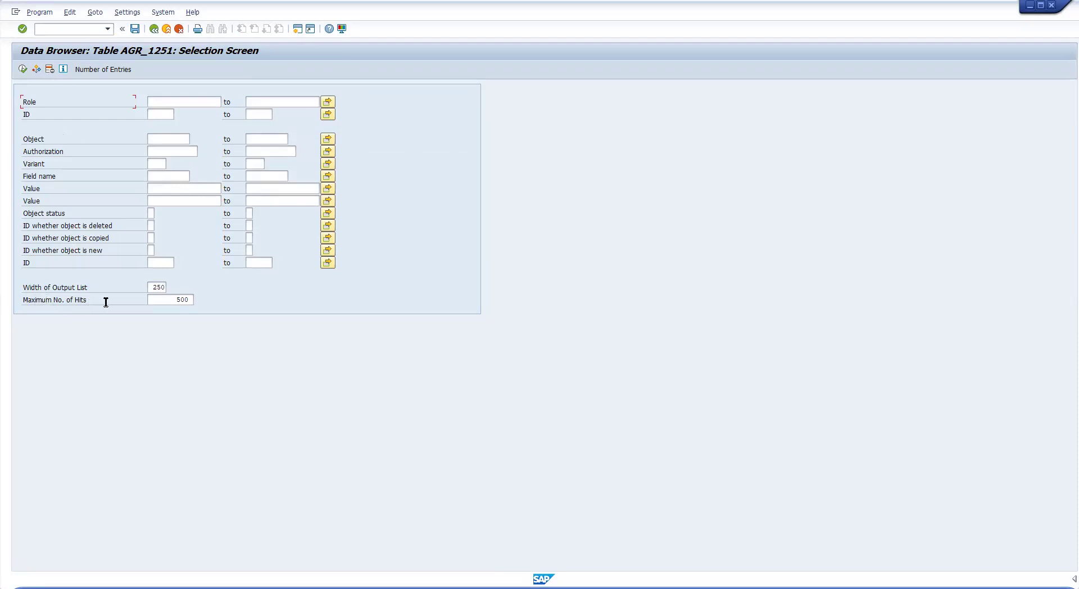
# Step: Clear the maximum number of hits and check how many entries the table contains
pyautogui.doubleClick(172, 299)
pyautogui.press('Delete')
pyautogui.click(125, 70)
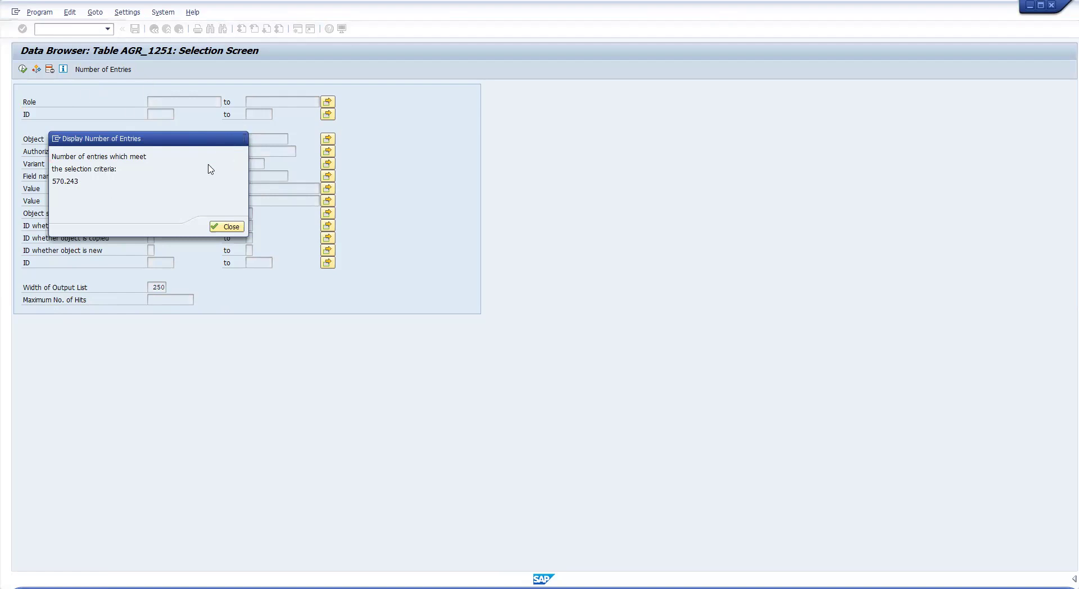
pyautogui.press('Return')
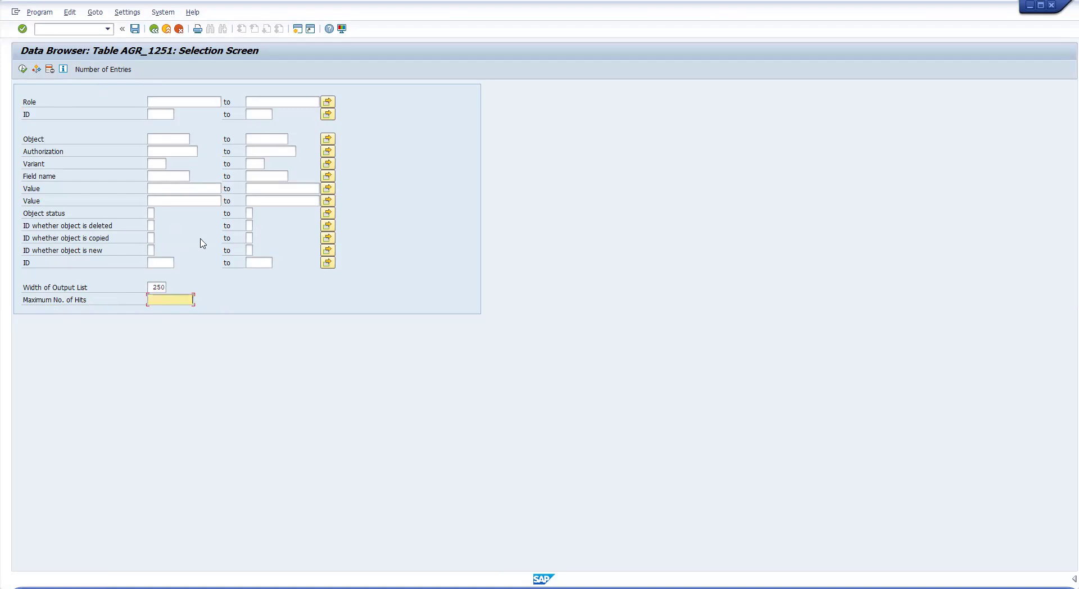
# Step: Set the maximum number of hits to 500, run the selection and examine the role, object, field name and value columns
pyautogui.write('00')
pyautogui.click(22, 69)
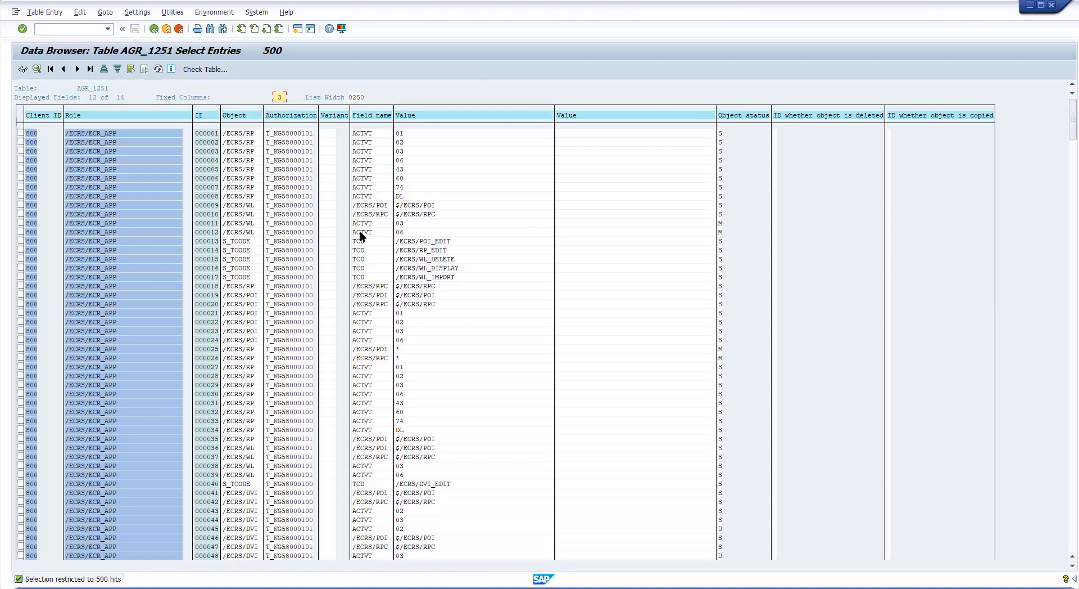
pyautogui.click(90, 116)
pyautogui.click(43, 116)
pyautogui.click(229, 116)
pyautogui.click(369, 143)
pyautogui.click(406, 144)
pyautogui.doubleClick(139, 224)
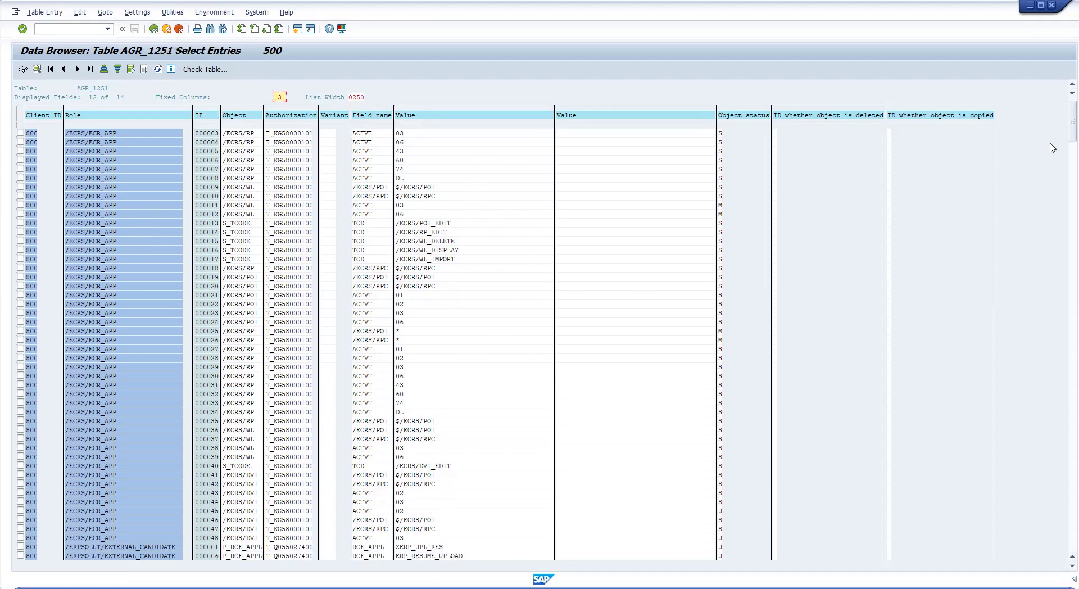
pyautogui.moveTo(1072, 120); pyautogui.dragTo(1072, 531)
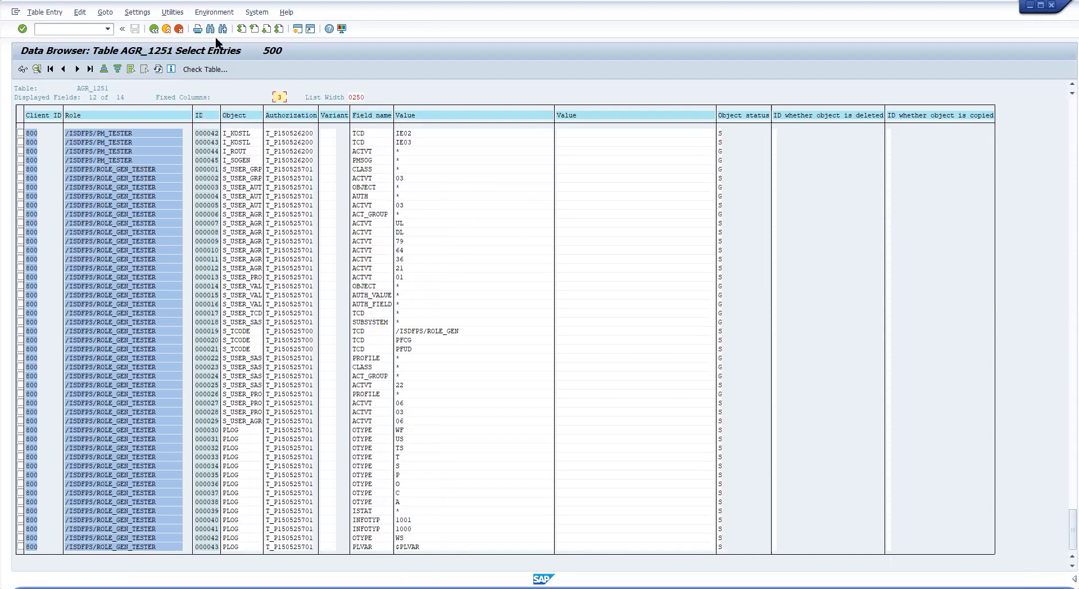
# Step: Return to the selection screen, restrict the role to Z* and run the selection
pyautogui.click(154, 28)
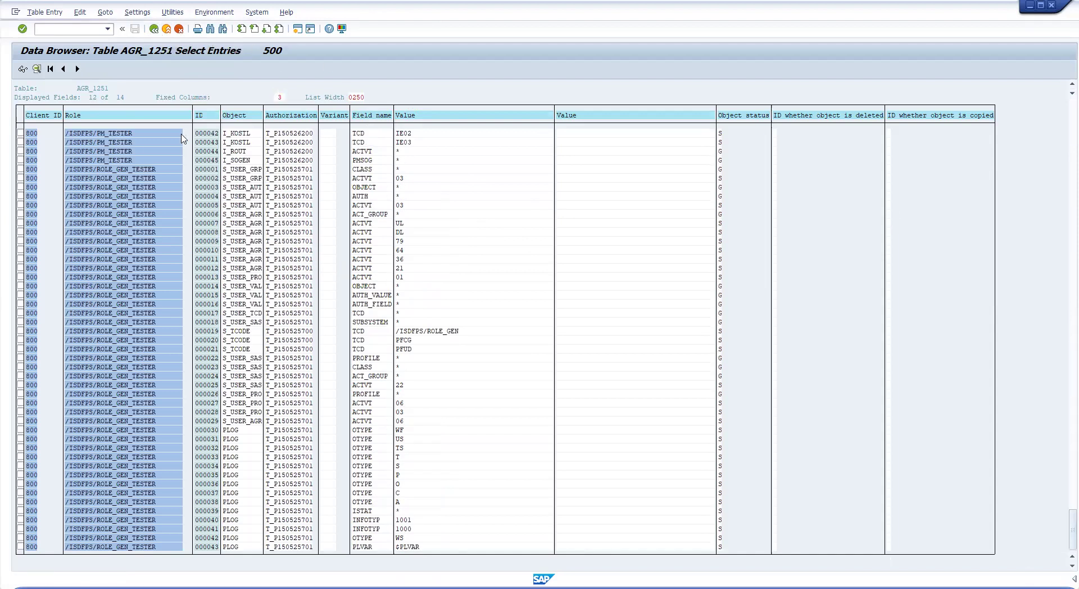
pyautogui.write('Z*')
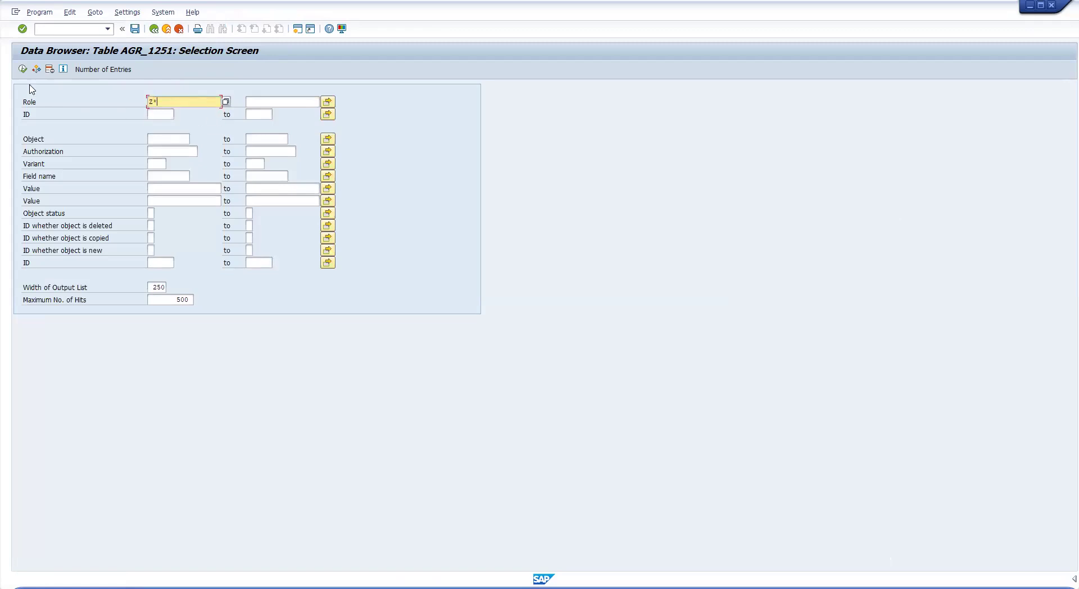
pyautogui.click(23, 69)
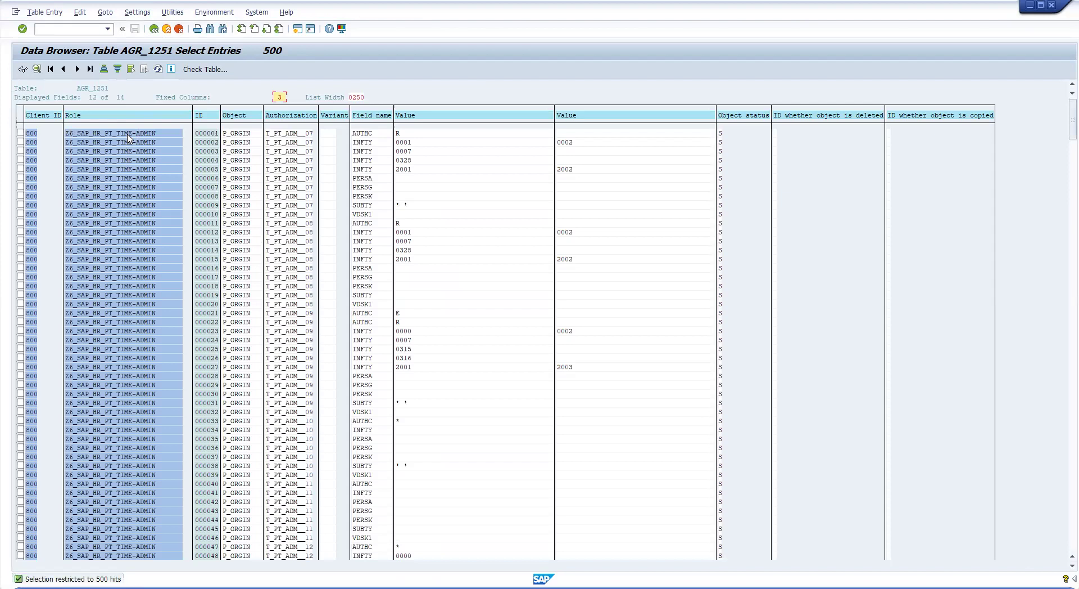
# Step: Examine the roles, objects and authorization value ranges listed in the Z* results
pyautogui.click(128, 134)
pyautogui.click(140, 143)
pyautogui.click(229, 233)
pyautogui.click(141, 295)
pyautogui.click(481, 232)
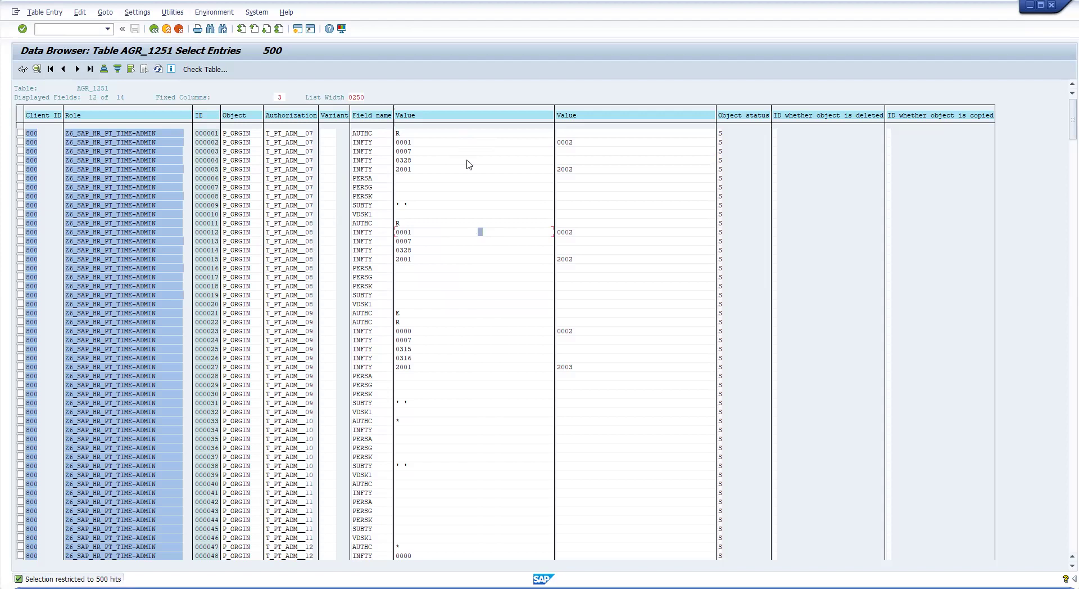
pyautogui.click(562, 160)
pyautogui.click(560, 167)
pyautogui.scroll(-1, 469, 276)
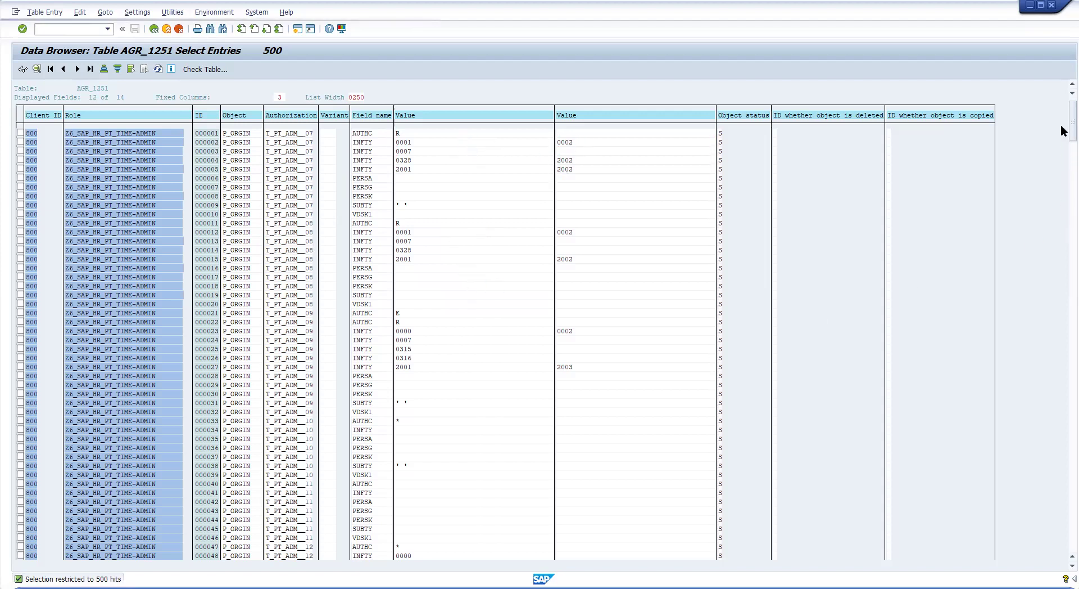
pyautogui.moveTo(1070, 122); pyautogui.dragTo(1061, 330)
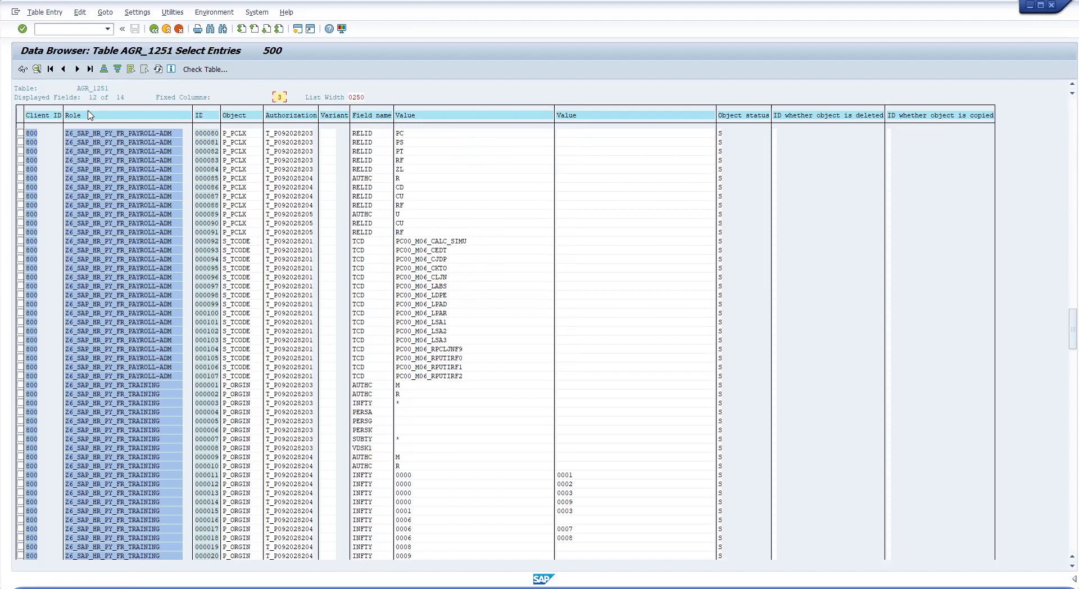
# Step: Set up a file export of the result list named agr_1251.xls and cancel it without generating the file
pyautogui.click(48, 28)
pyautogui.press('Return')
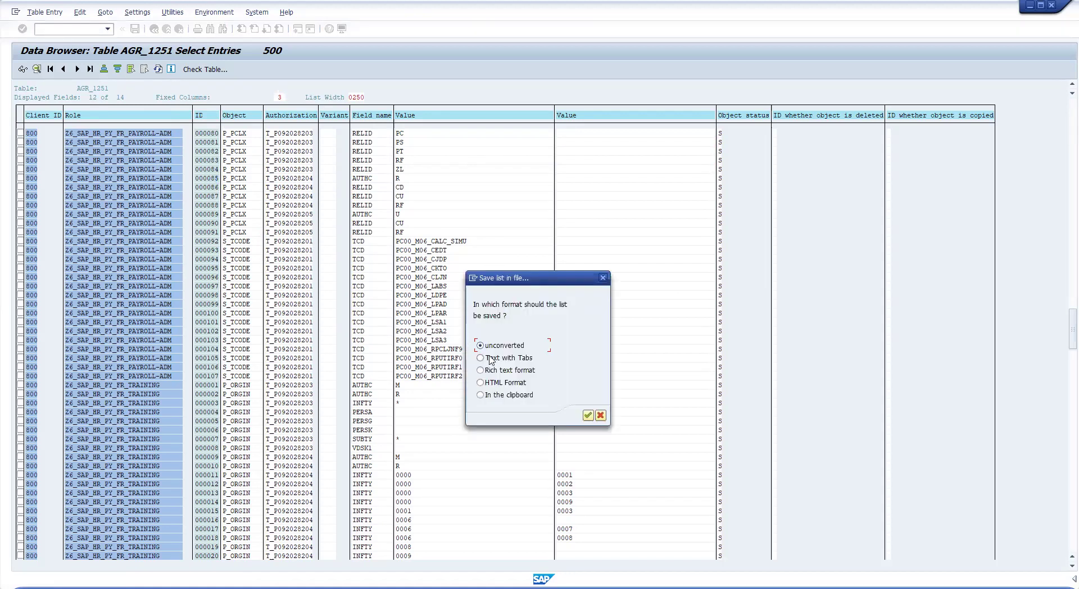
pyautogui.click(588, 415)
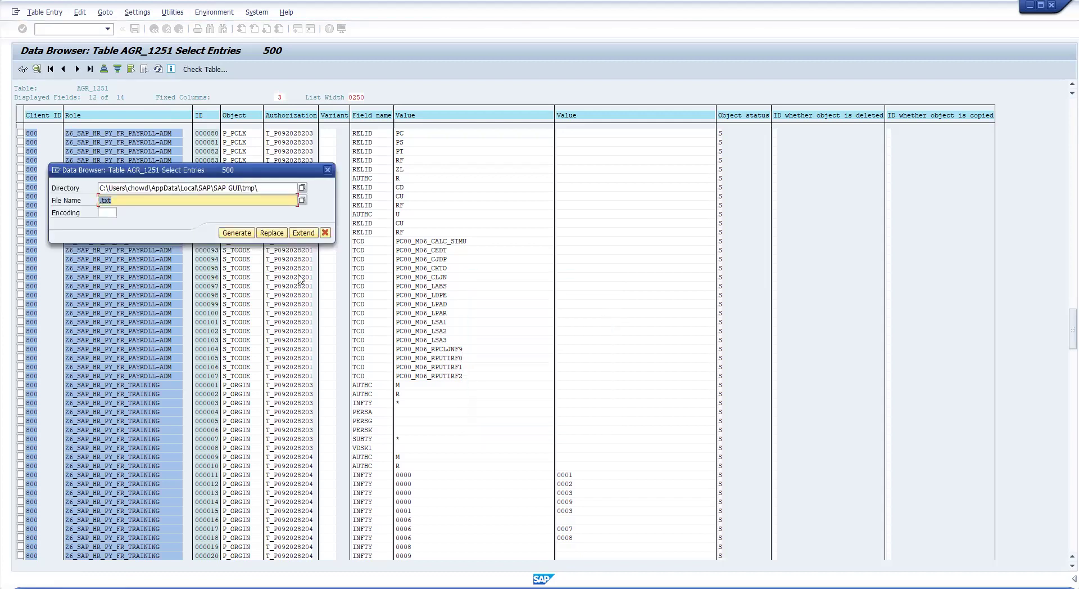
pyautogui.click(302, 188)
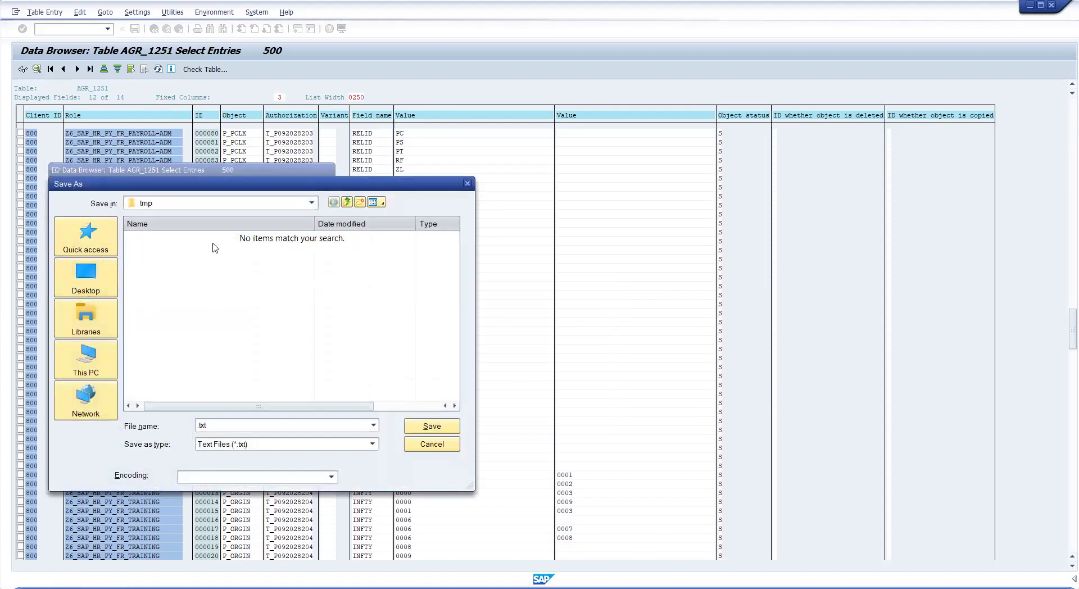
pyautogui.click(467, 183)
pyautogui.click(124, 198)
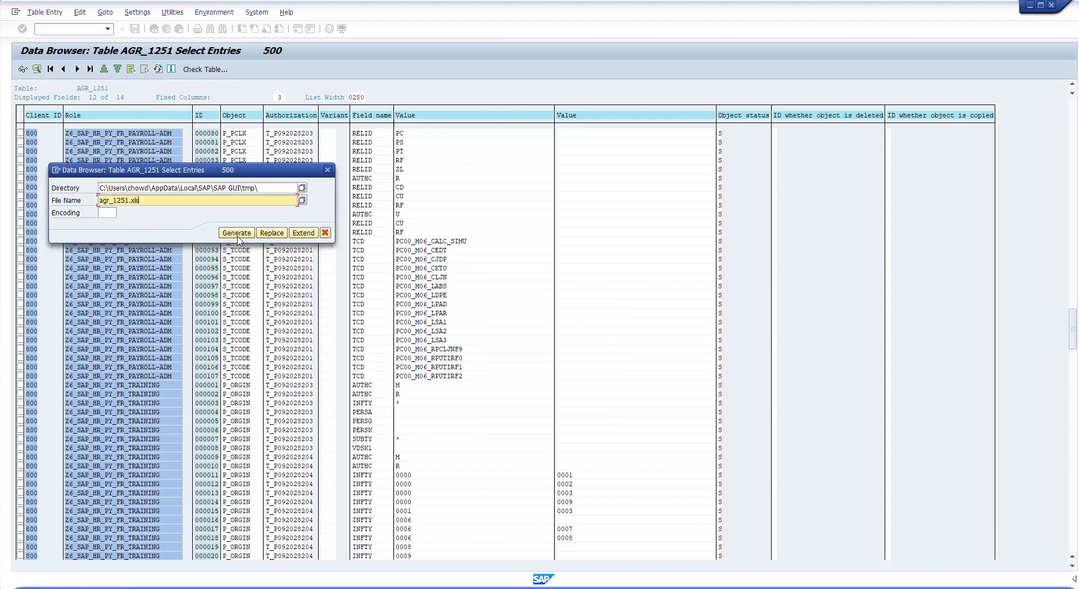
pyautogui.click(325, 233)
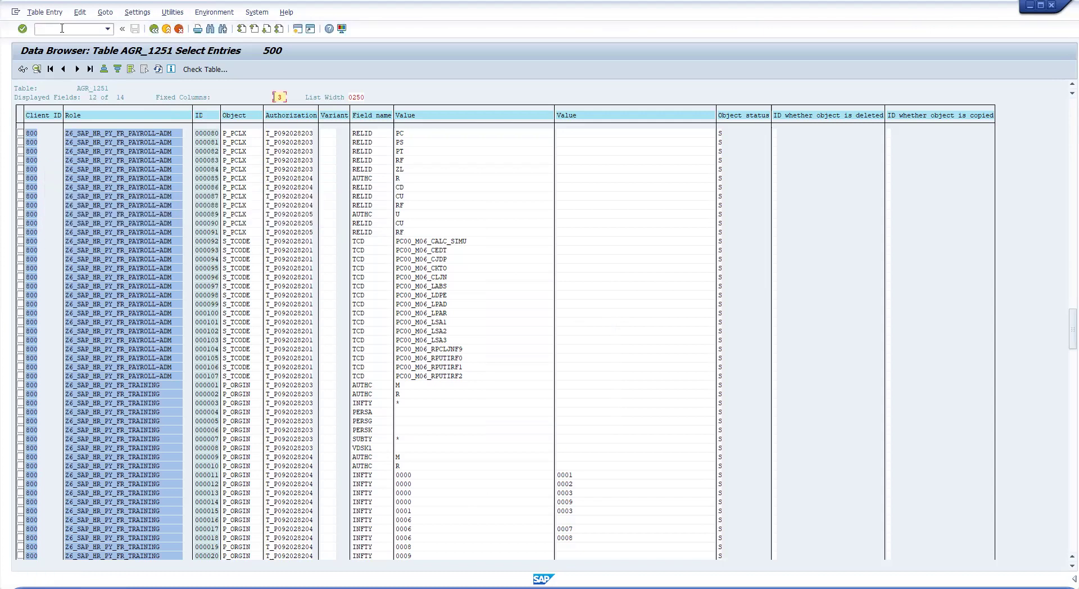
# Step: Open the save-to-local-file option for the result list, review the available file formats and cancel without saving
pyautogui.click(137, 12)
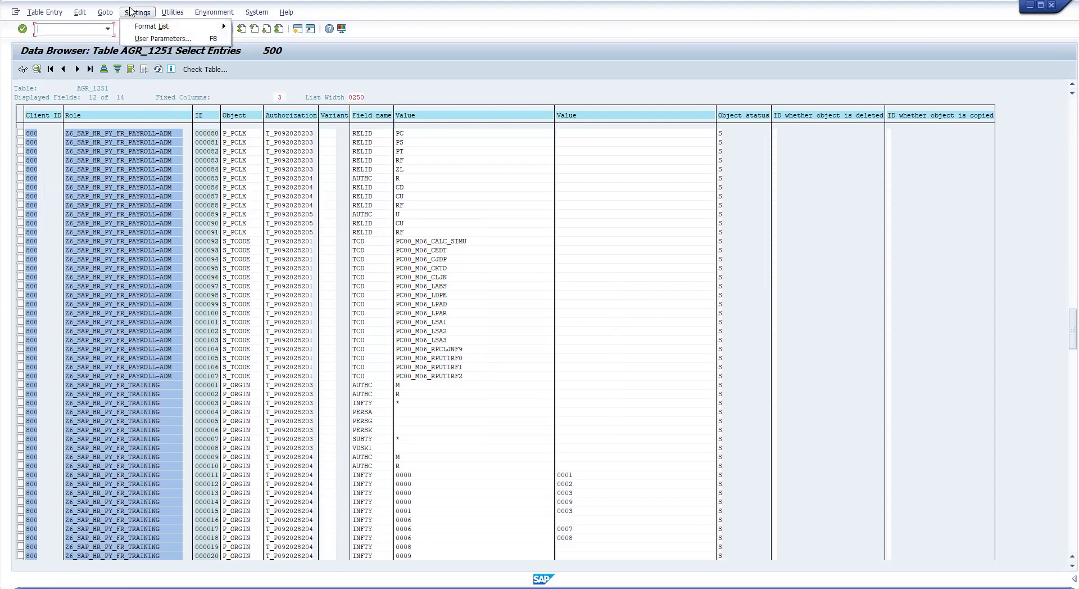
pyautogui.moveTo(105, 11)
pyautogui.moveTo(137, 12)
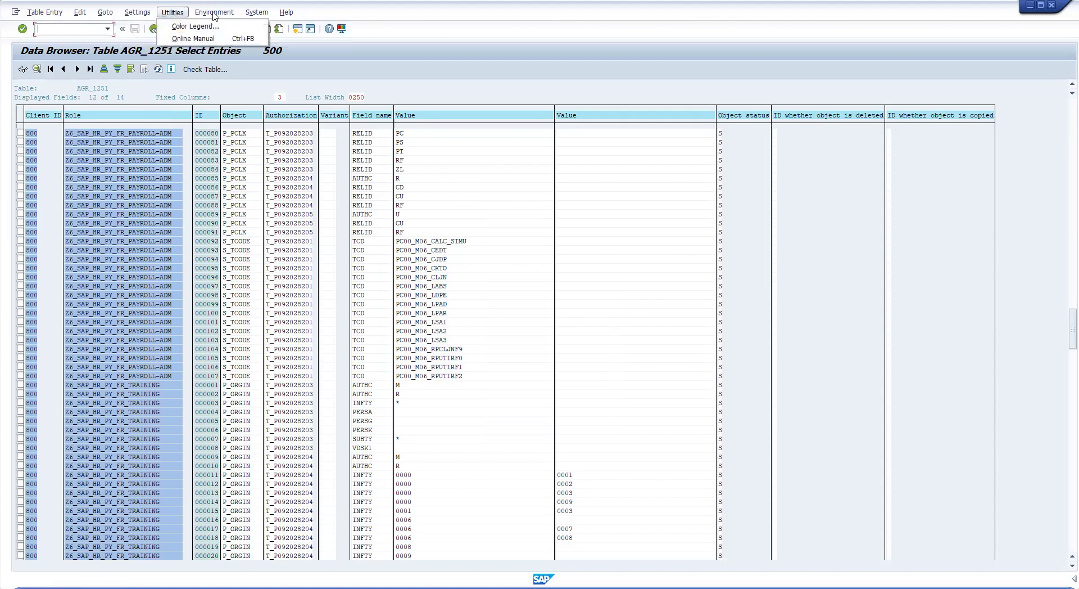
pyautogui.moveTo(216, 14)
pyautogui.moveTo(257, 12)
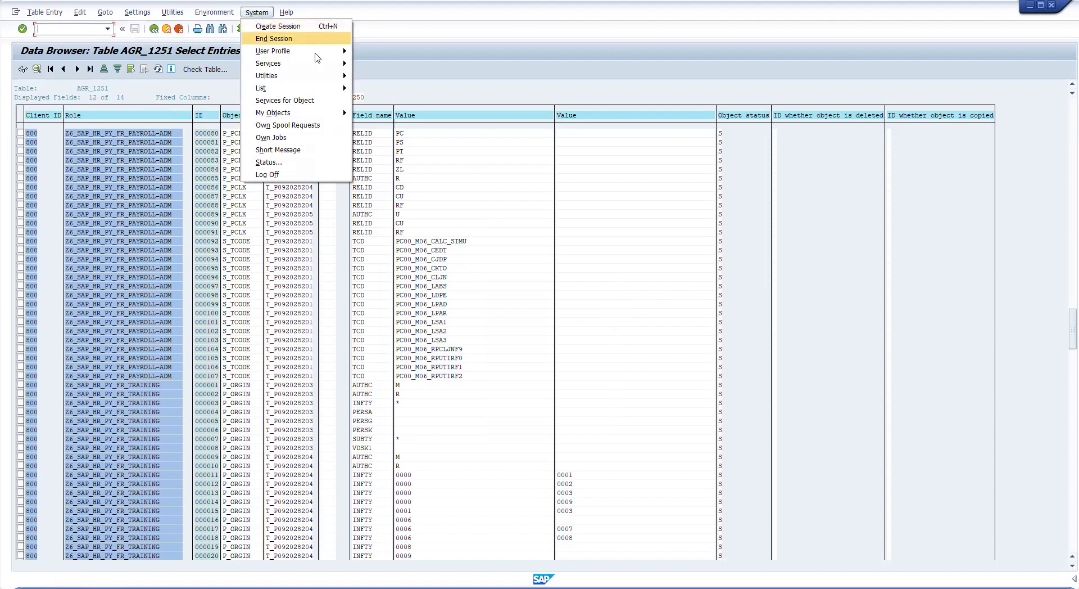
pyautogui.moveTo(346, 90)
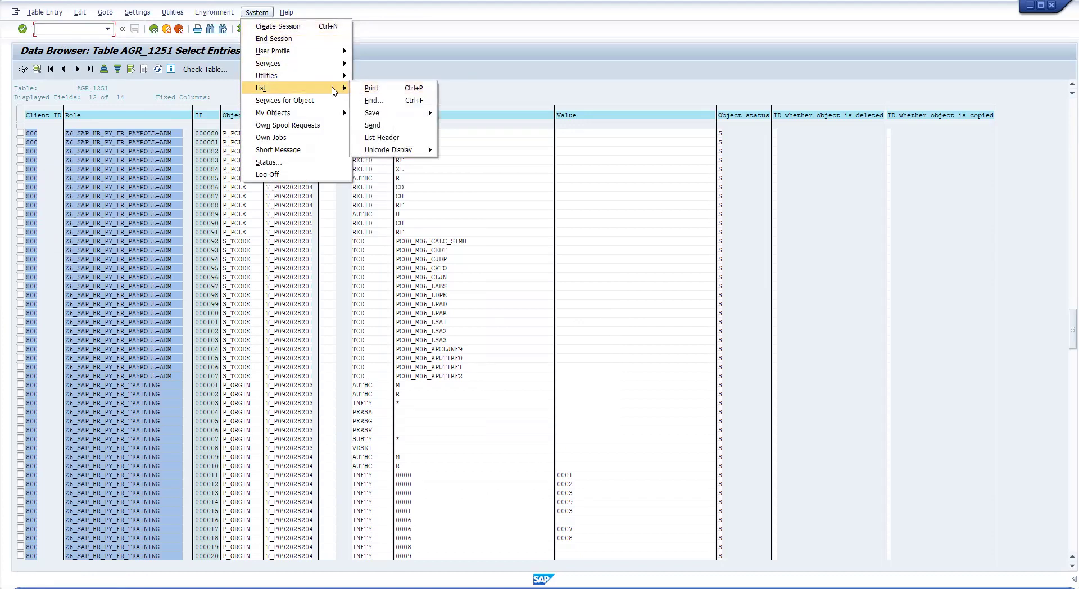
pyautogui.moveTo(426, 118)
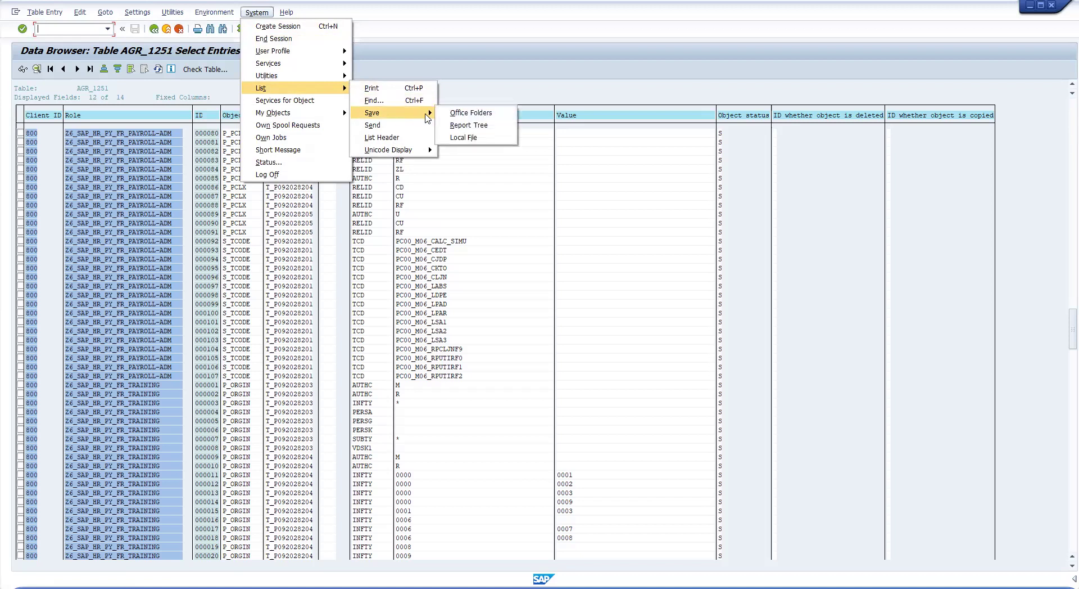
pyautogui.click(463, 137)
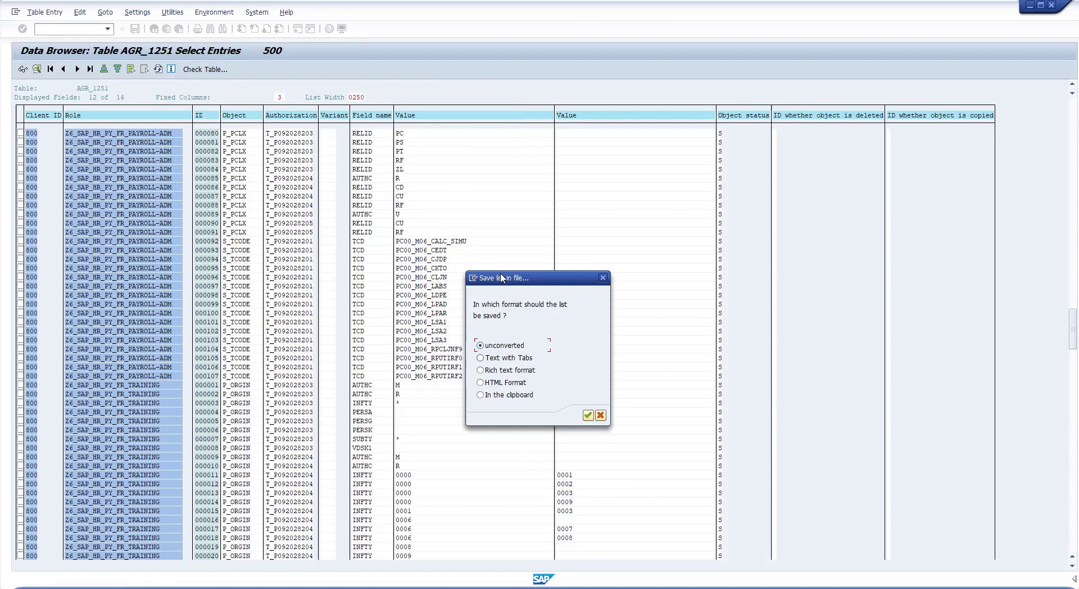
pyautogui.click(499, 362)
pyautogui.click(604, 279)
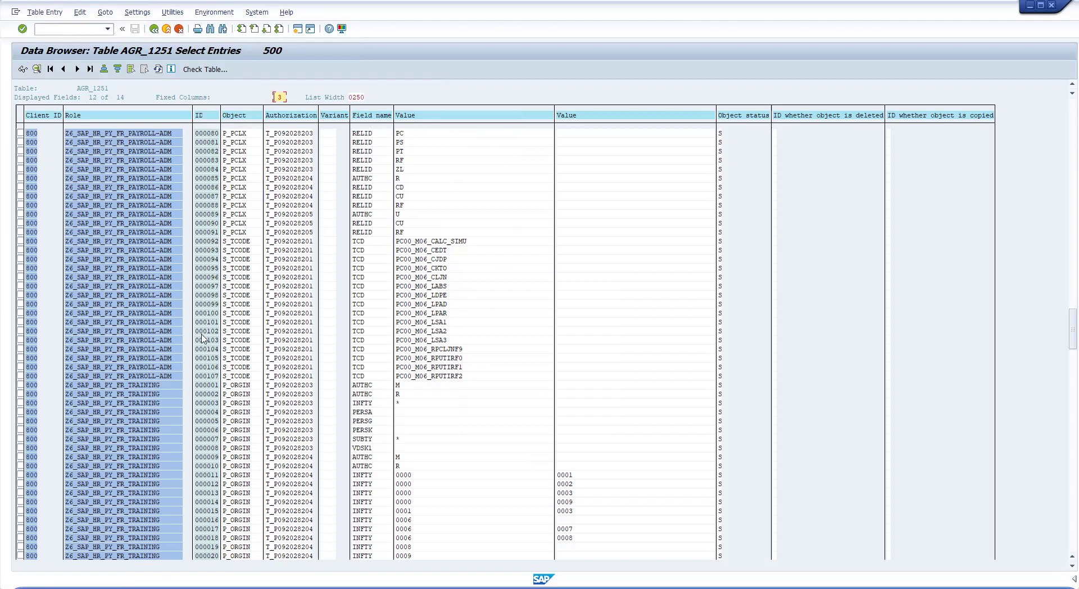
# Step: Return to the selection screen, restrict the object status to S (Standard) from its value list and run the selection
pyautogui.scroll(-2, 164, 270)
pyautogui.click(154, 29)
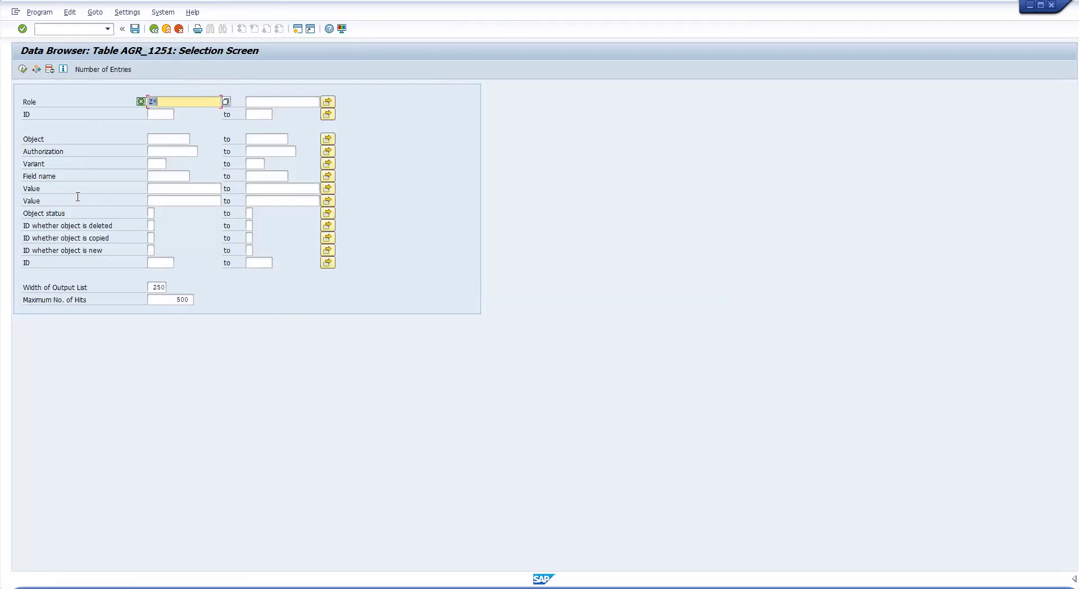
pyautogui.click(76, 213)
pyautogui.click(152, 214)
pyautogui.click(160, 213)
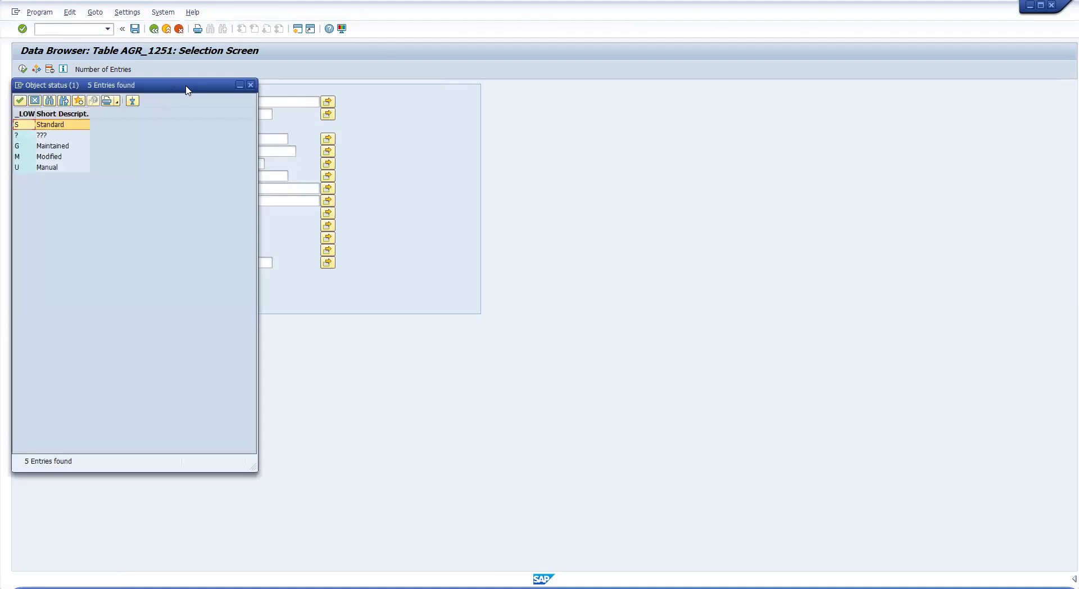
pyautogui.moveTo(187, 90); pyautogui.dragTo(538, 91)
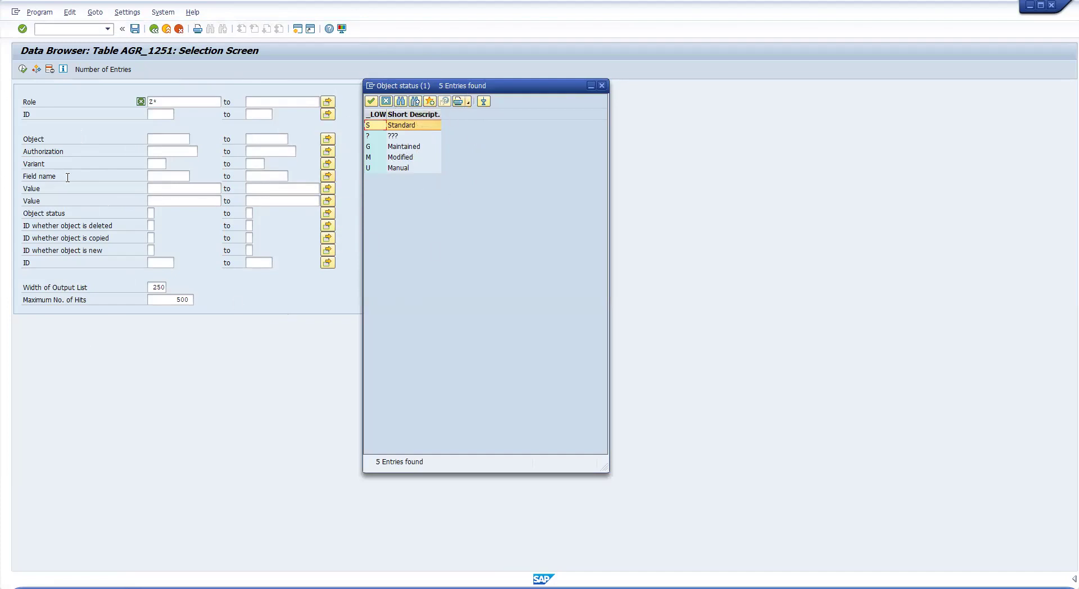
pyautogui.doubleClick(376, 124)
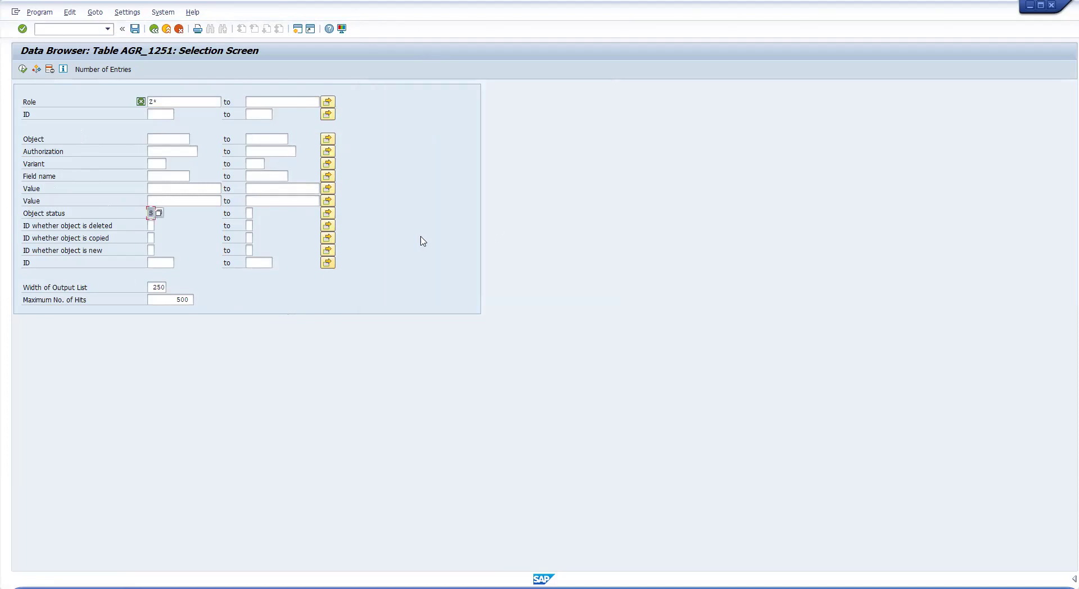
pyautogui.click(22, 69)
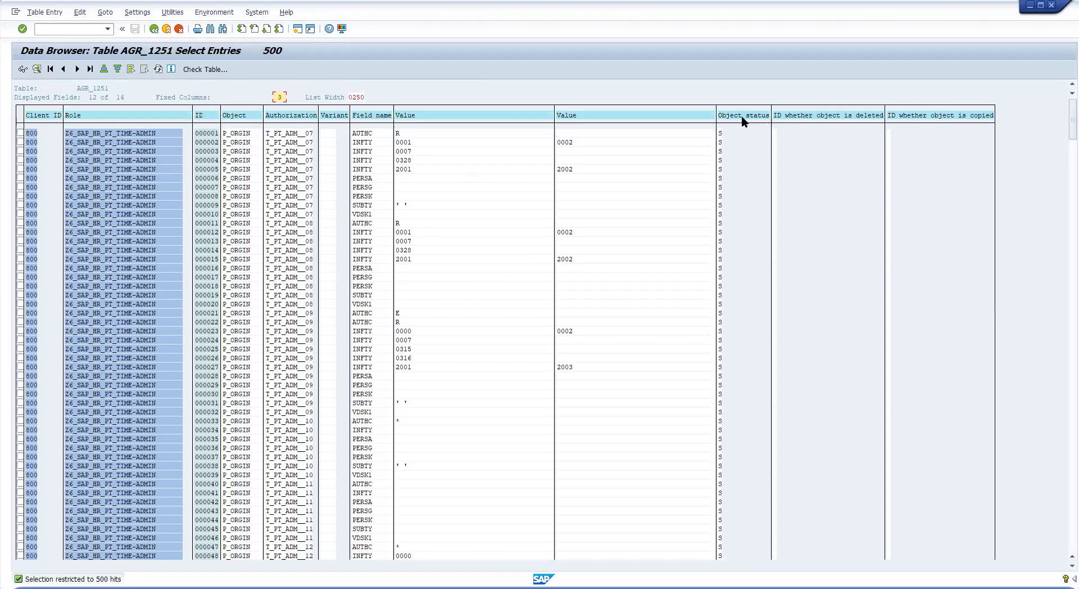
# Step: Return to the selection screen and review the possible object status values without changing the filter
pyautogui.click(154, 29)
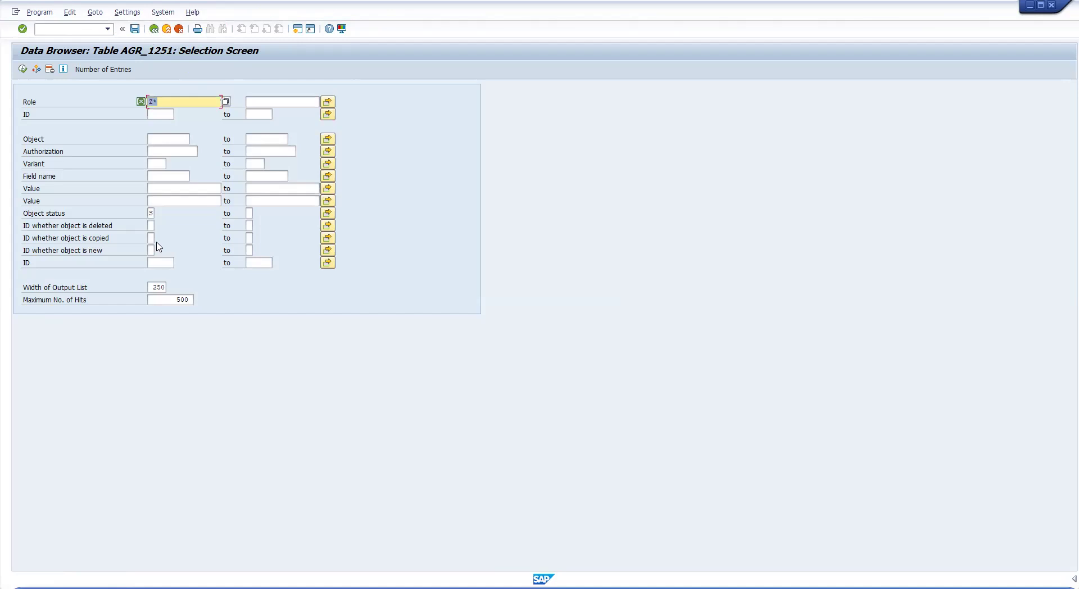
pyautogui.click(153, 213)
pyautogui.press('F8')
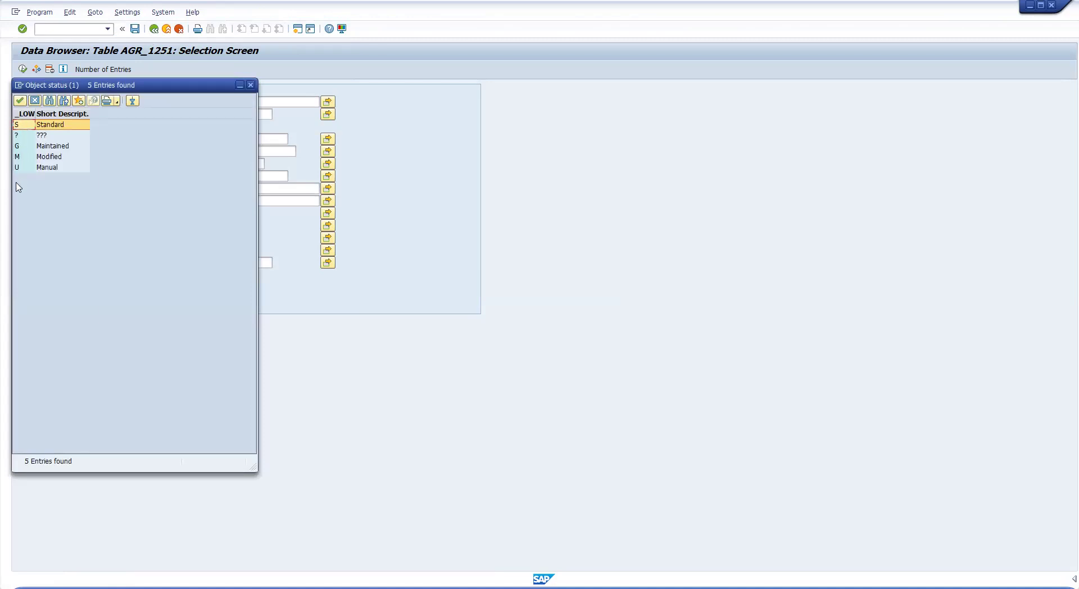
pyautogui.click(251, 87)
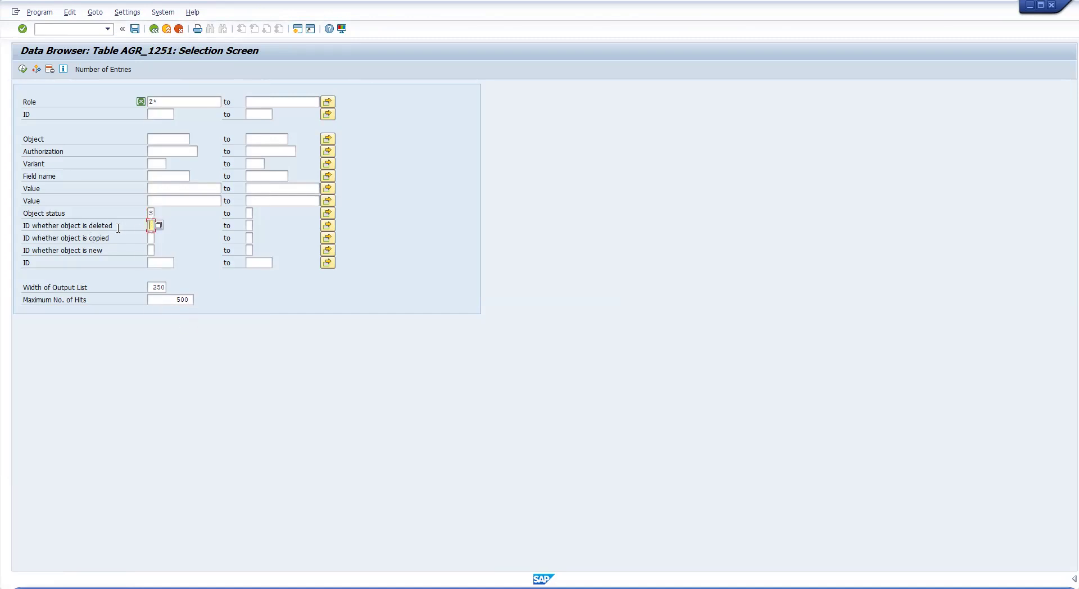
# Step: Review the values for the deleted-object indicator, set it to X (Yes) and run the selection
pyautogui.click(159, 226)
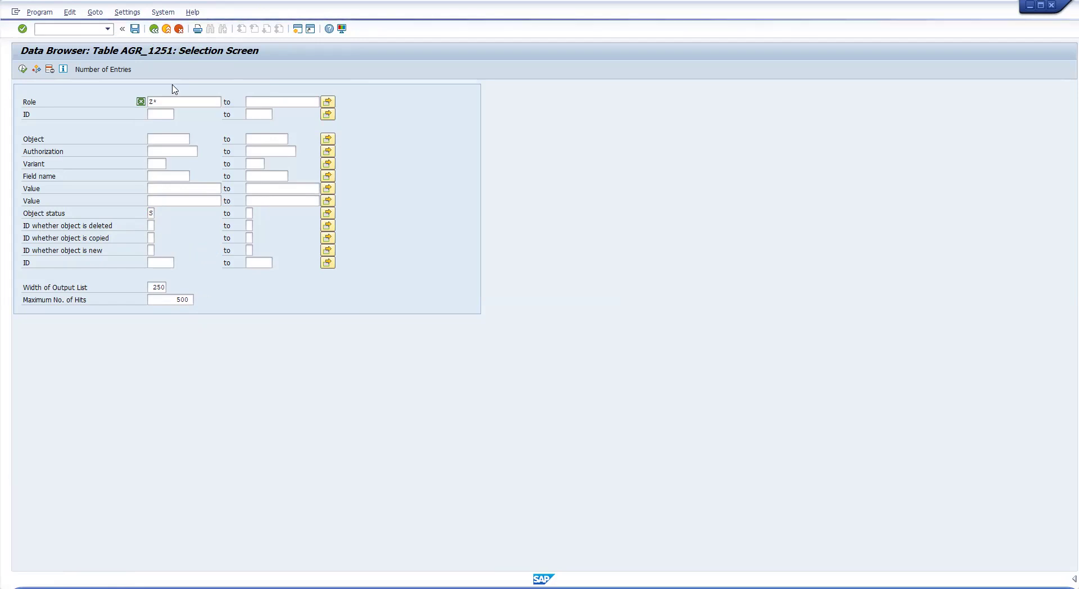
pyautogui.moveTo(173, 85); pyautogui.dragTo(622, 121)
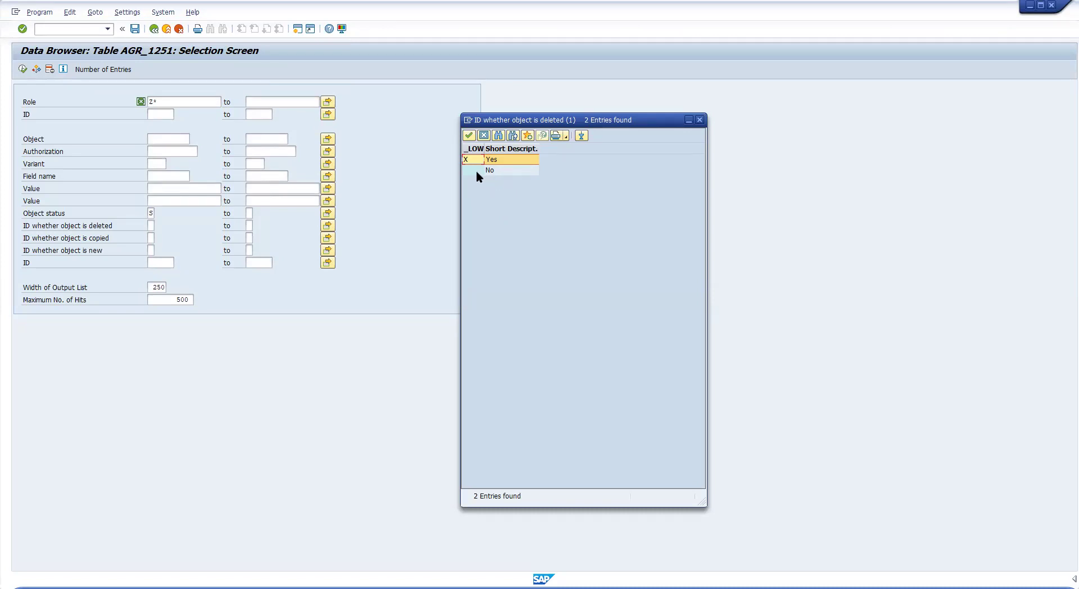
pyautogui.click(476, 172)
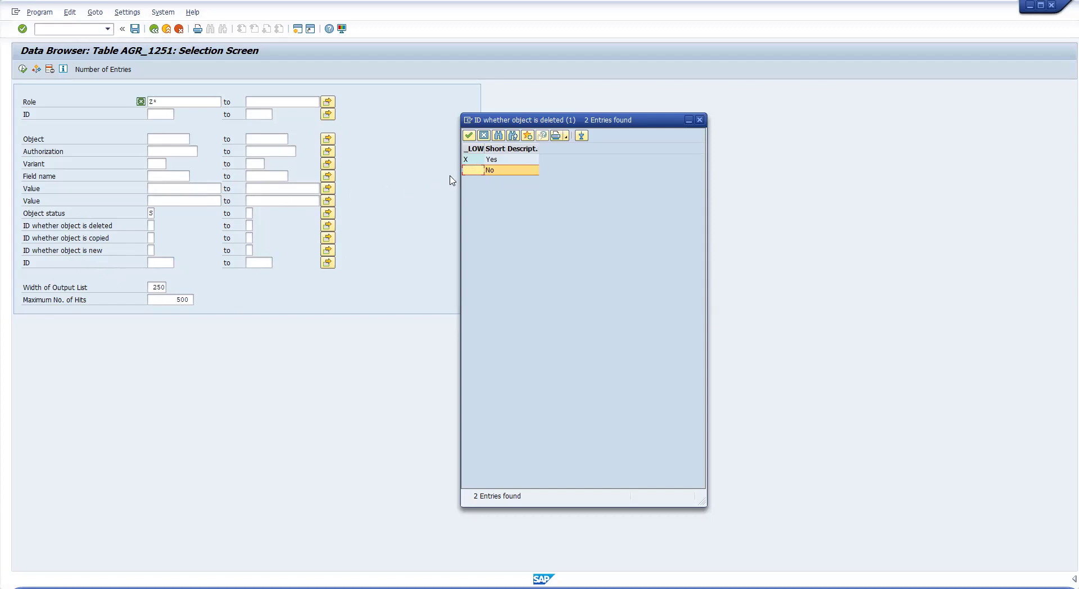
pyautogui.click(476, 170)
pyautogui.doubleClick(476, 169)
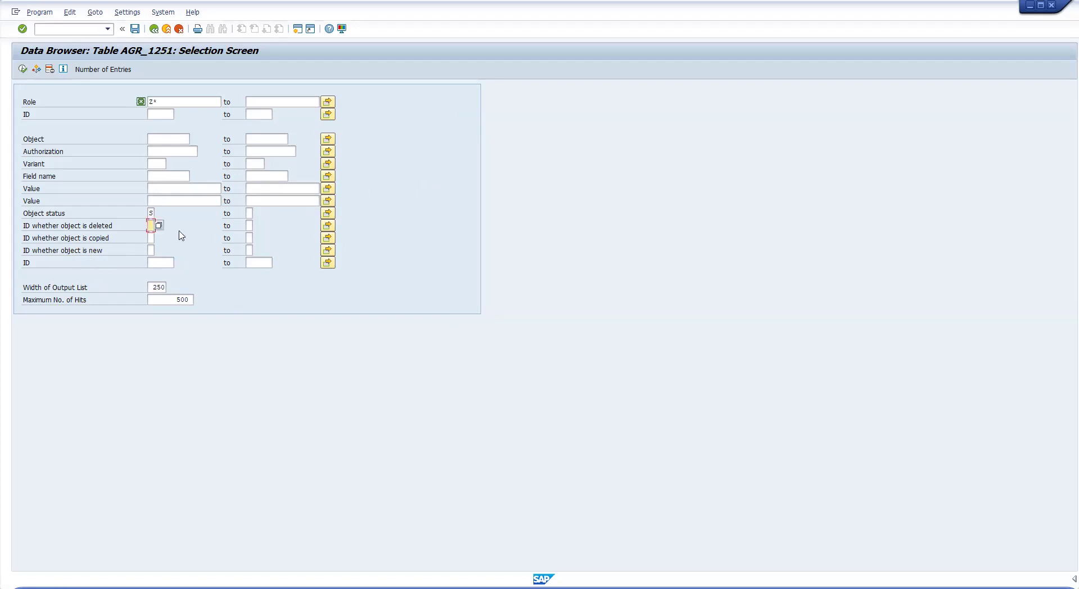
pyautogui.press('F8')
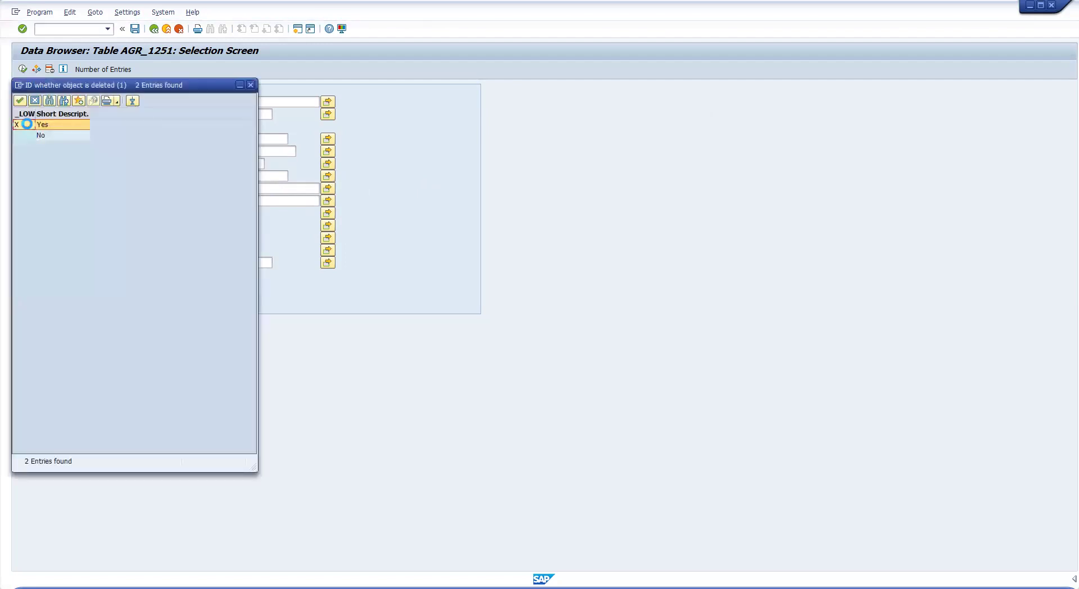
pyautogui.doubleClick(62, 125)
pyautogui.click(22, 69)
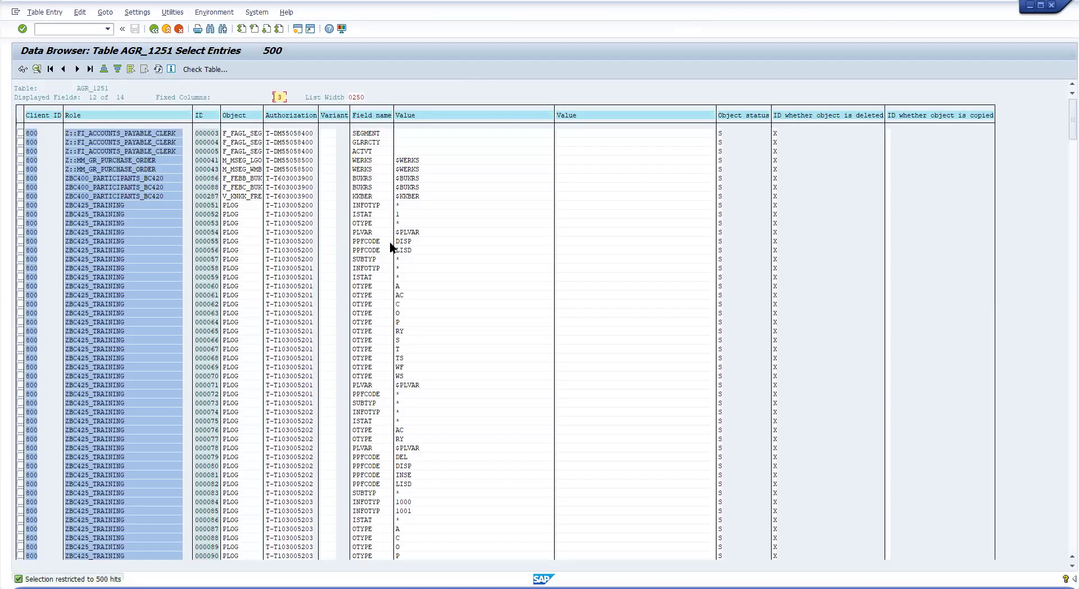
# Step: Copy the role name Z::FI_ACCOUNTS_PAYABLE_CLERK from the first row and open transaction PFCG in a new session
pyautogui.click(94, 135)
pyautogui.hotkey('ctrl', 'y')
pyautogui.moveTo(66, 133); pyautogui.dragTo(178, 137)
pyautogui.hotkey('ctrl', 'c')
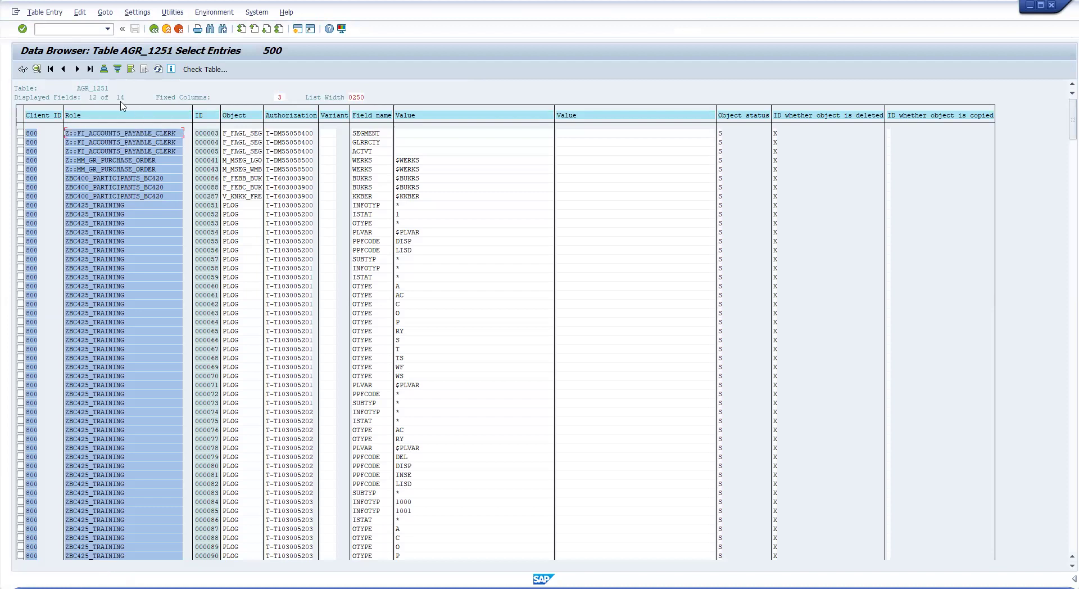
pyautogui.click(77, 30)
pyautogui.write('/opfcg')
pyautogui.press('Return')
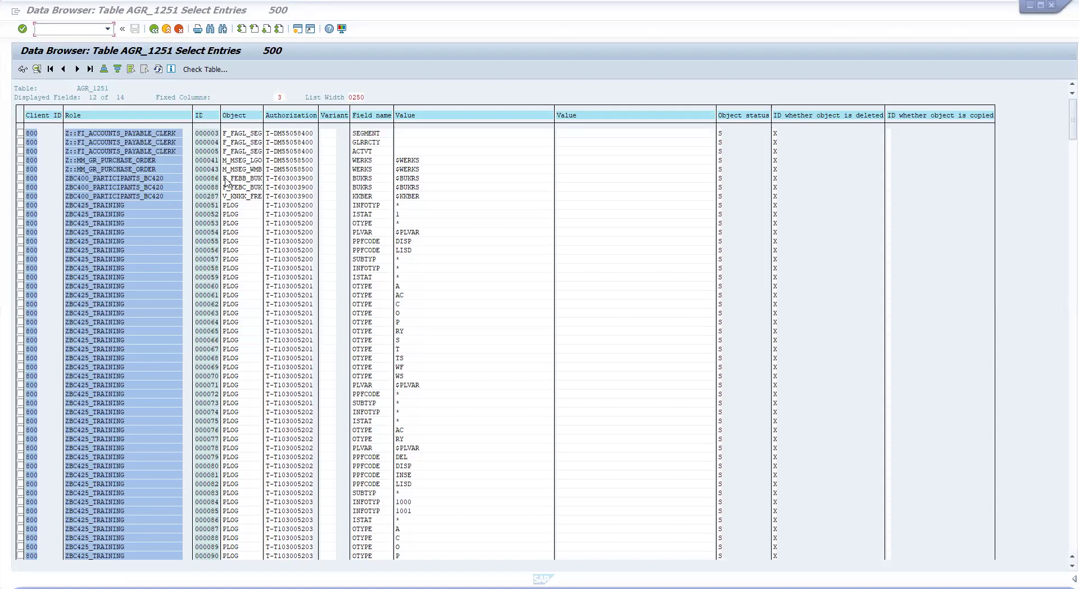
# Step: Copy the object name from the first result row, switch to the other session and come back to the result list
pyautogui.click(139, 156)
pyautogui.click(247, 133)
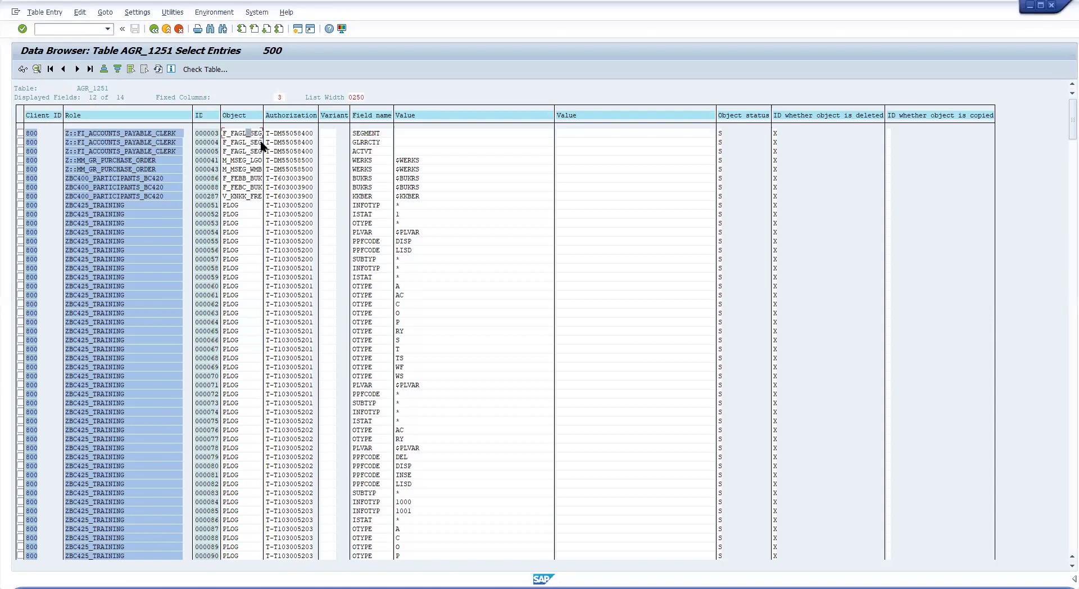
pyautogui.hotkey('ctrl', 'y')
pyautogui.moveTo(223, 133); pyautogui.dragTo(261, 134)
pyautogui.hotkey('ctrl', 'c')
pyautogui.hotkey('alt', 'Tab')
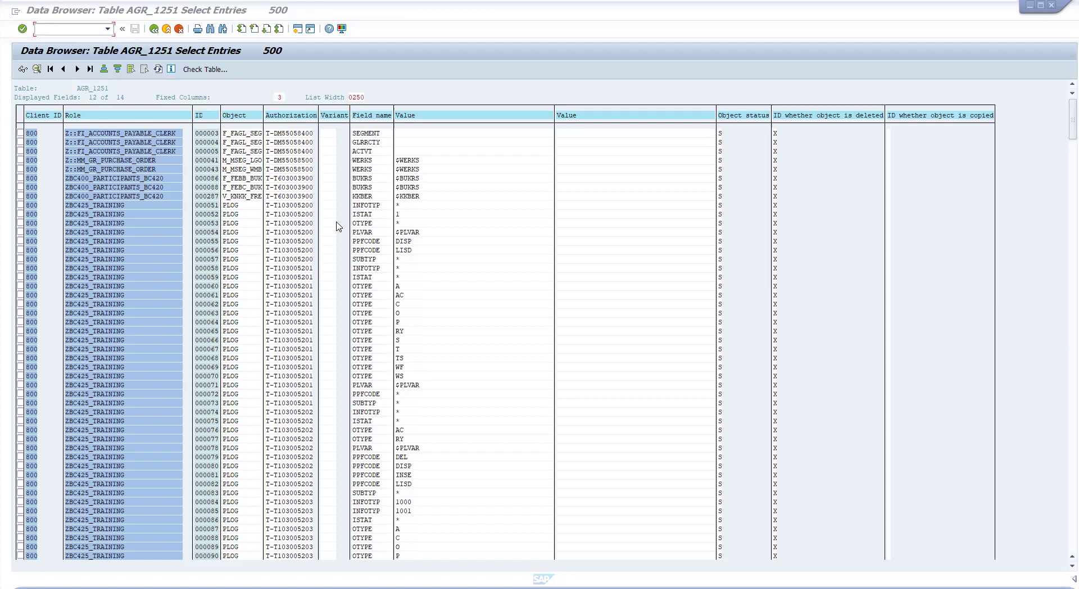
pyautogui.click(248, 134)
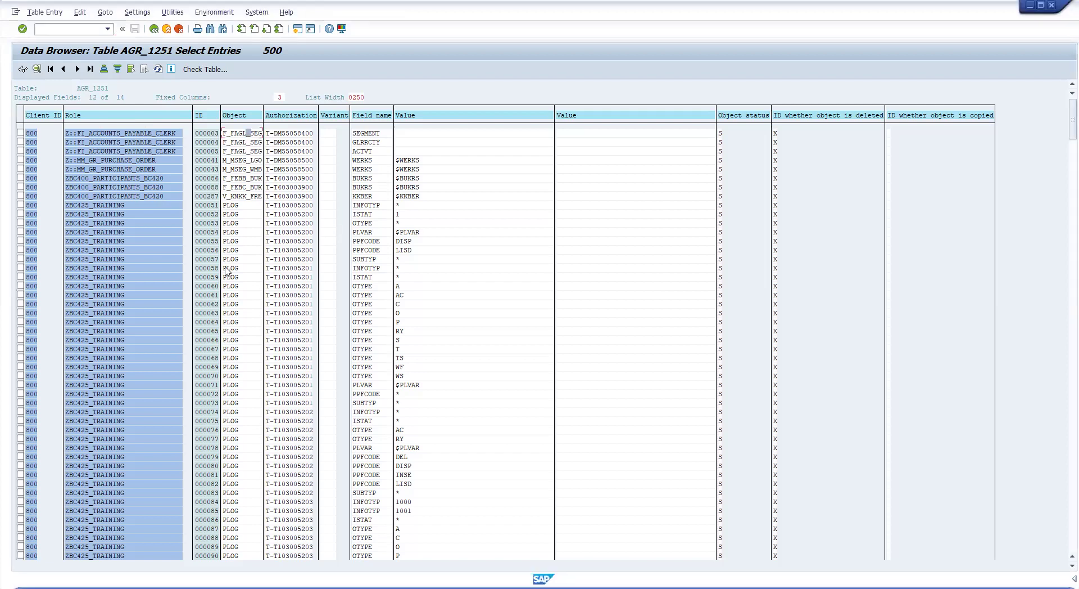
# Step: Return to the selection screen, clear the deleted-object indicator, run the selection and examine the end of the list
pyautogui.click(154, 29)
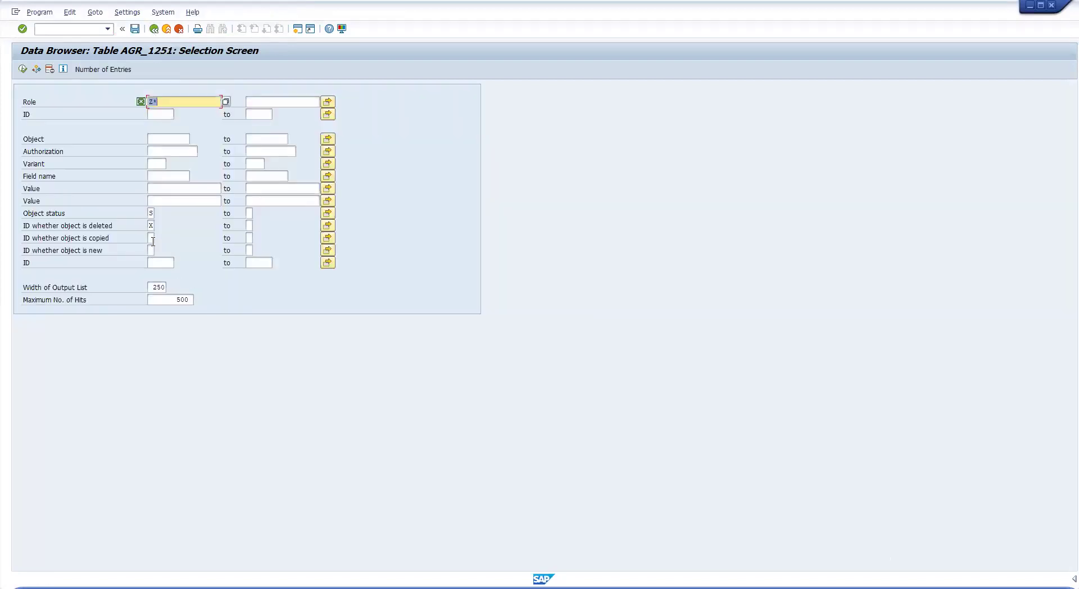
pyautogui.click(151, 226)
pyautogui.press('Delete')
pyautogui.click(23, 69)
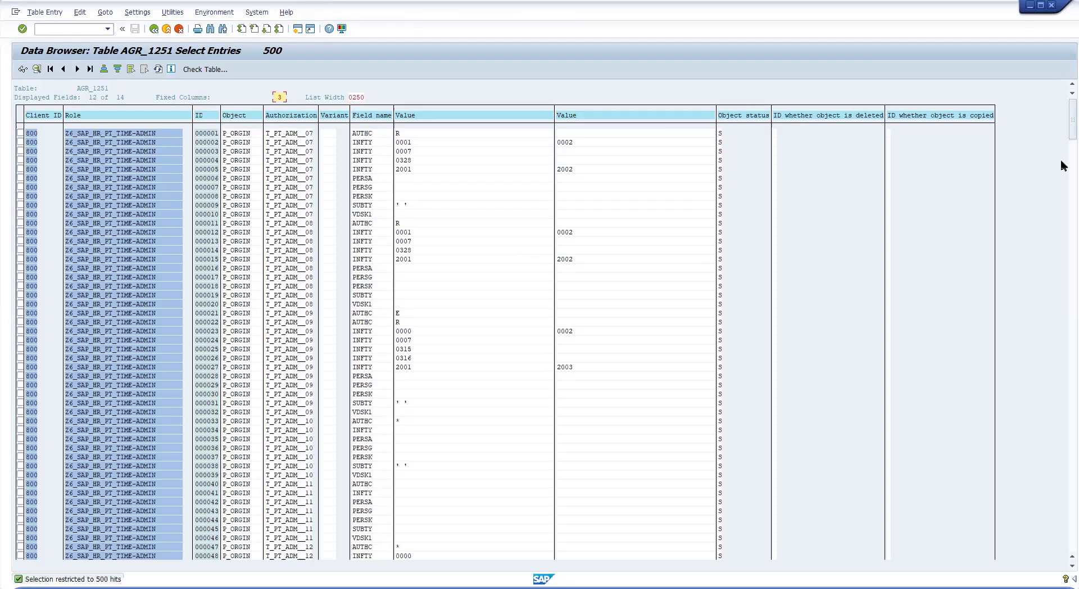
pyautogui.moveTo(1062, 128); pyautogui.dragTo(1063, 509)
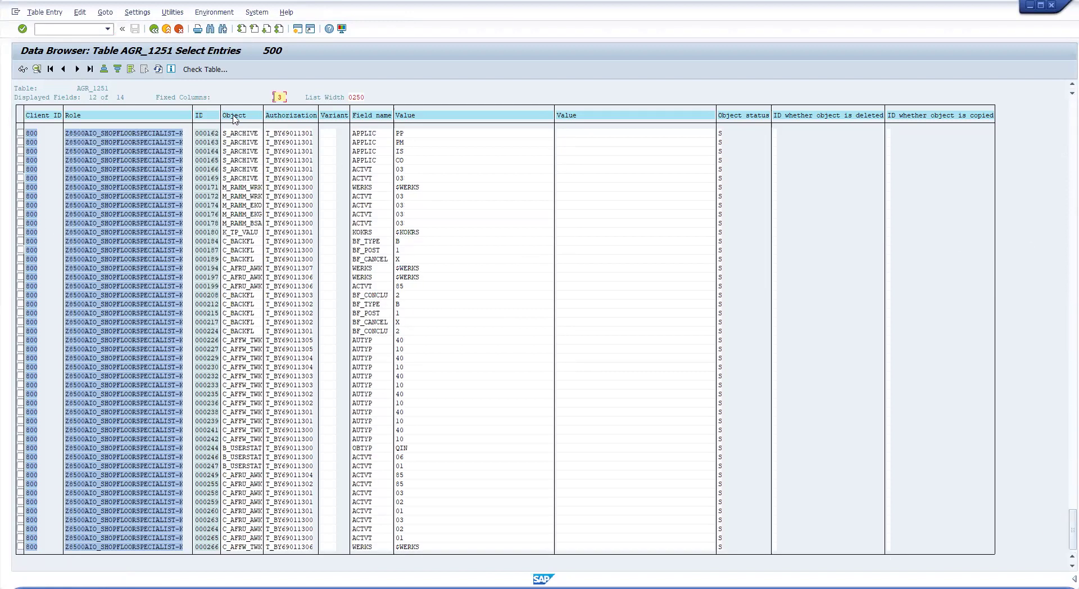
# Step: Clear the maximum number of hits, run the selection to examine the full Z* list and return to the selection screen
pyautogui.click(153, 29)
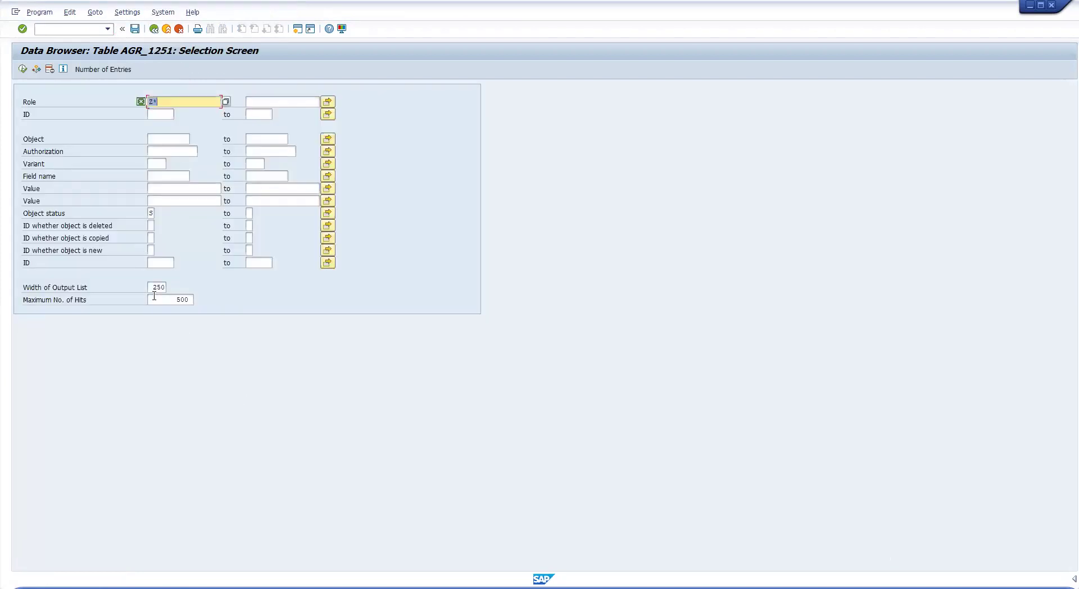
pyautogui.moveTo(154, 295); pyautogui.dragTo(272, 306)
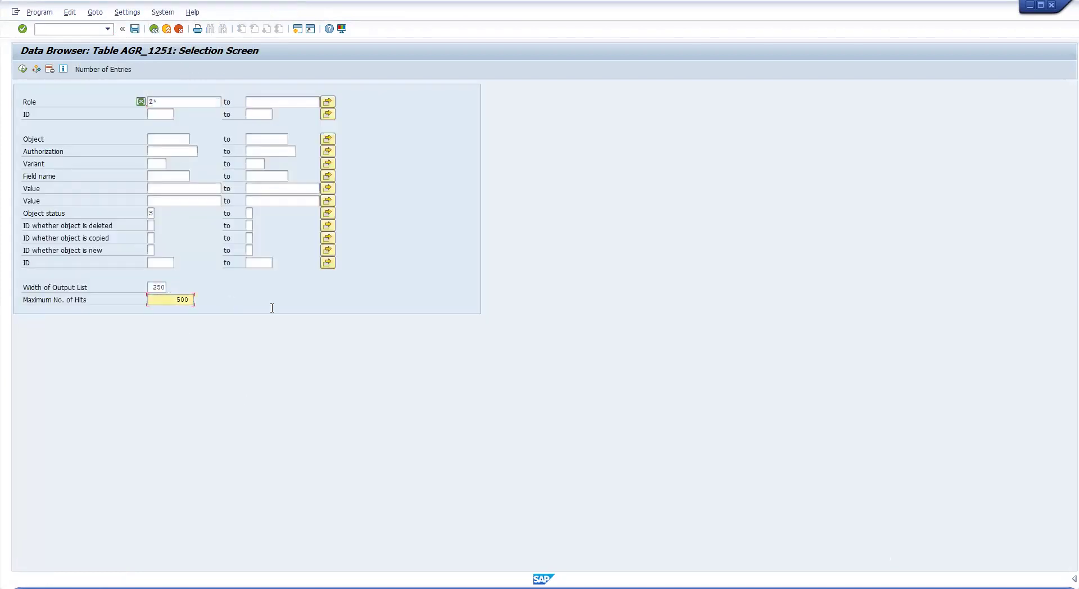
pyautogui.press('Delete')
pyautogui.click(23, 69)
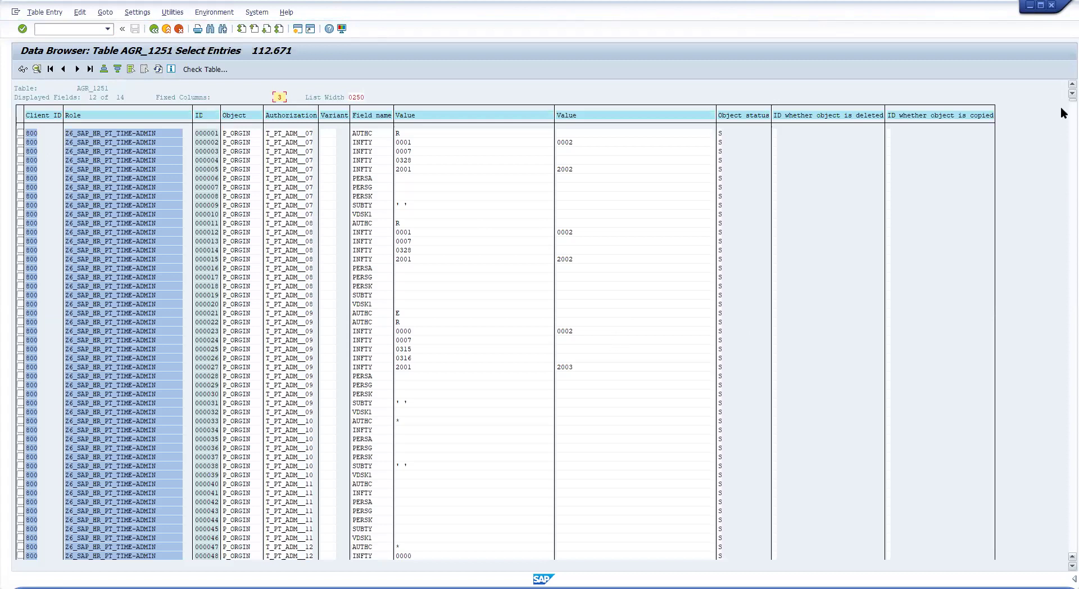
pyautogui.moveTo(1061, 101); pyautogui.dragTo(1060, 189)
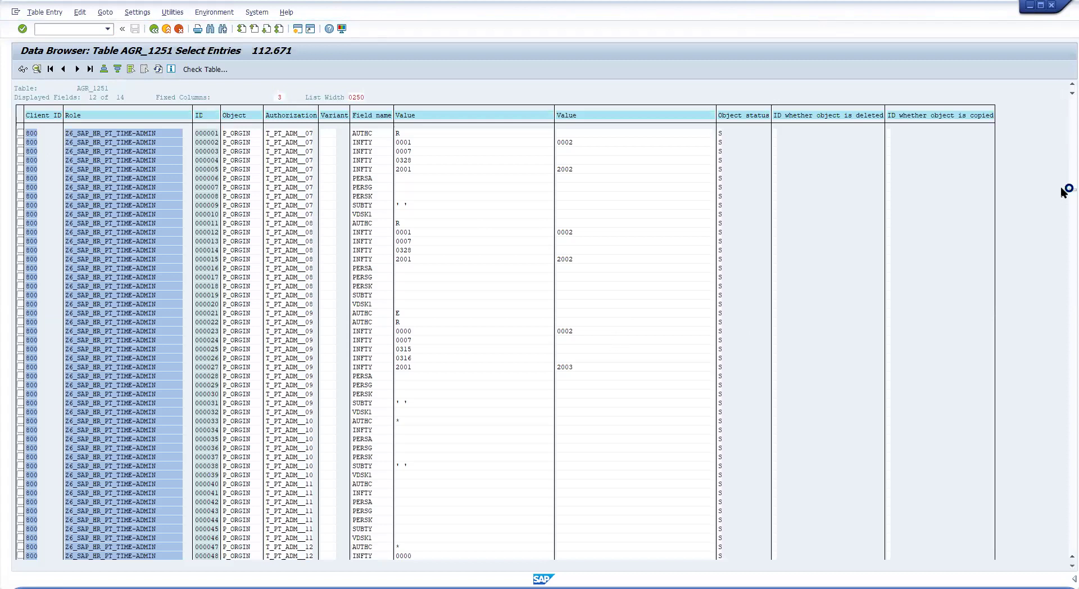
pyautogui.click(1060, 188)
pyautogui.moveTo(1060, 191); pyautogui.dragTo(1061, 549)
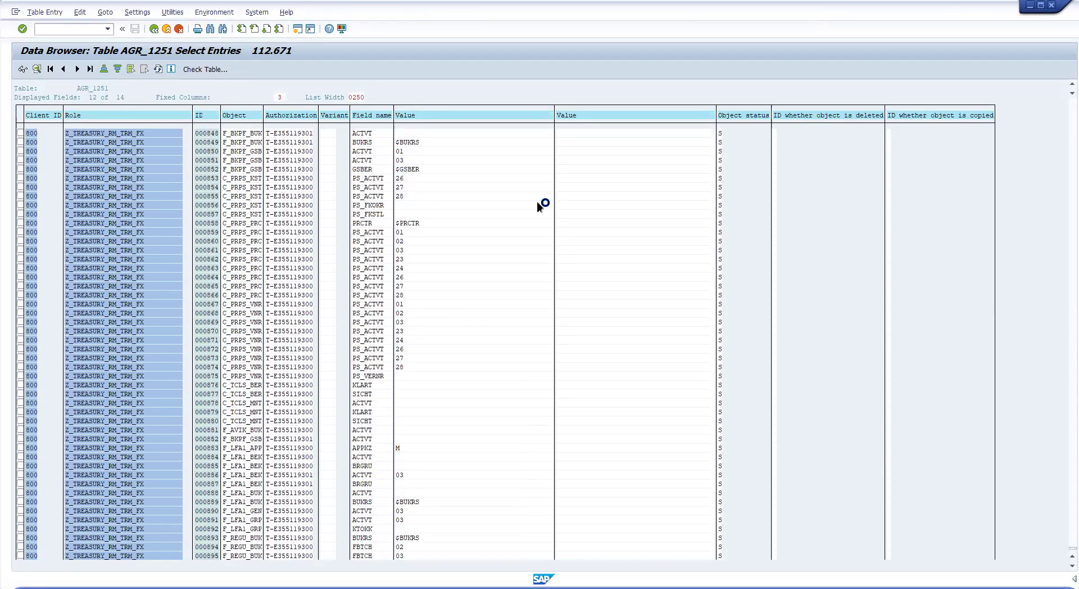
pyautogui.click(154, 29)
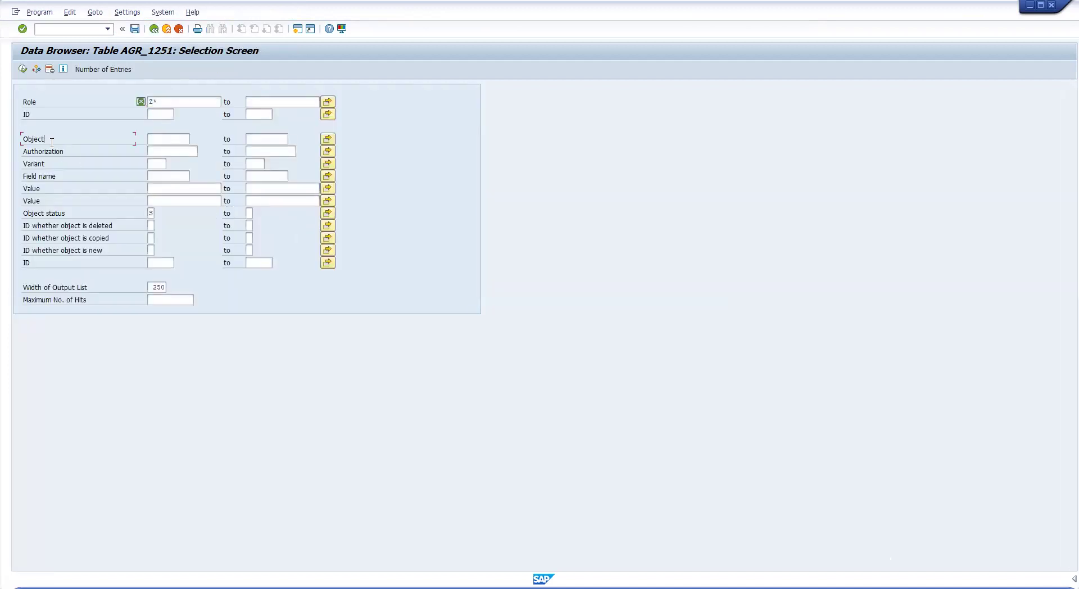
# Step: Restrict the selection to authorization object S_USER_AGR, run it and return to the selection screen
pyautogui.click(176, 138)
pyautogui.click(160, 177)
pyautogui.click(162, 191)
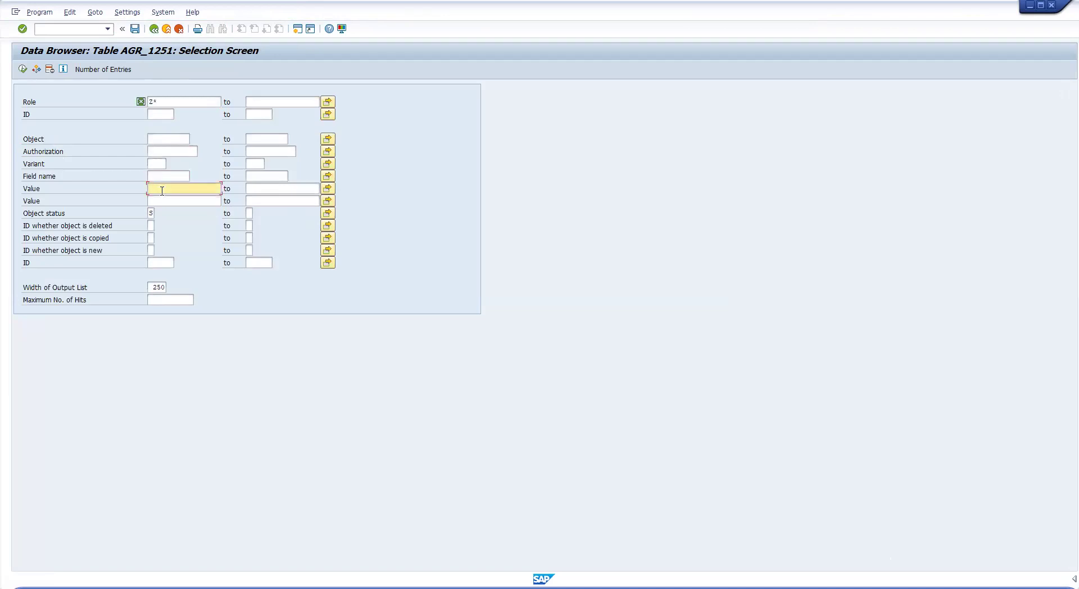
pyautogui.click(166, 101)
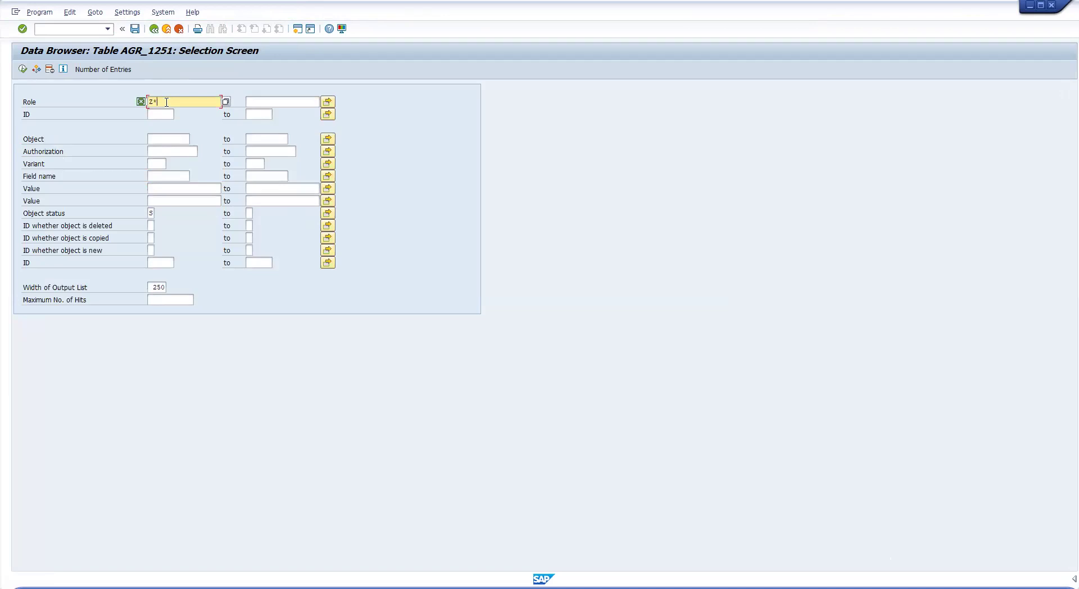
pyautogui.click(175, 139)
pyautogui.write('S_USER_AGR')
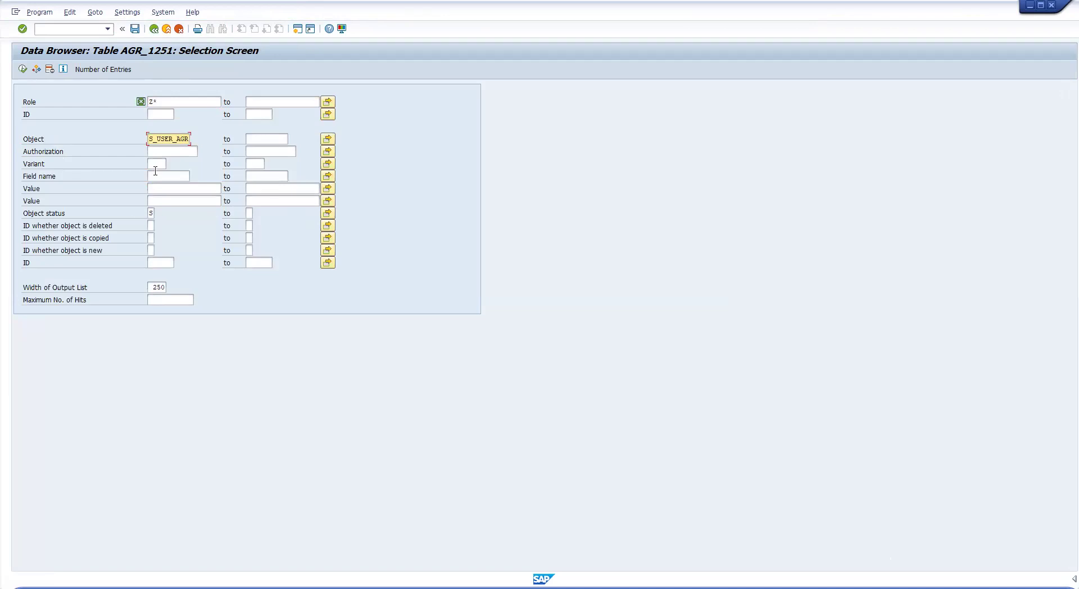
pyautogui.click(23, 70)
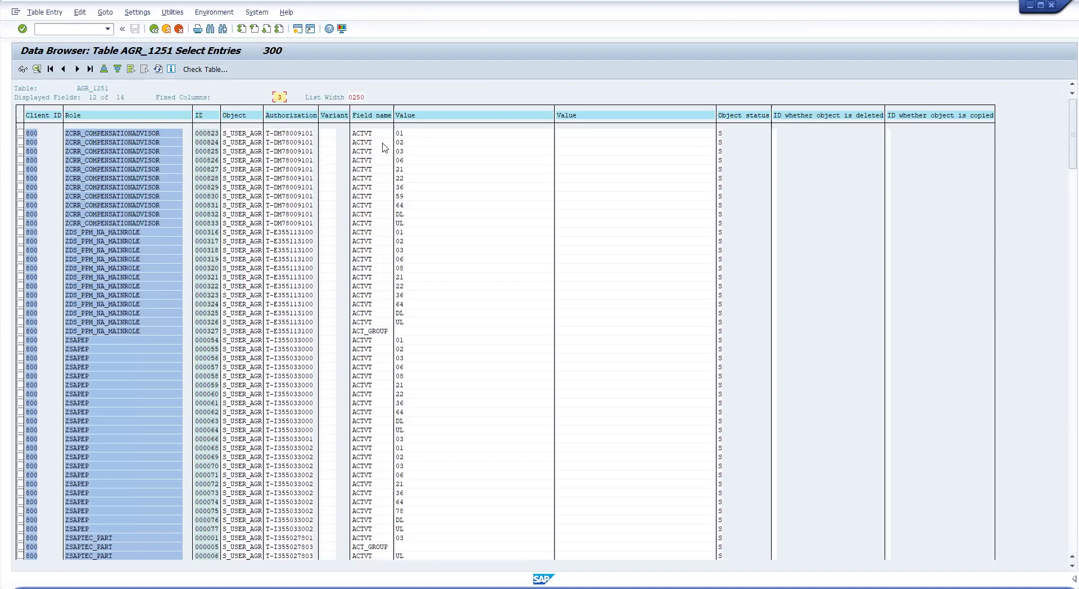
pyautogui.click(221, 68)
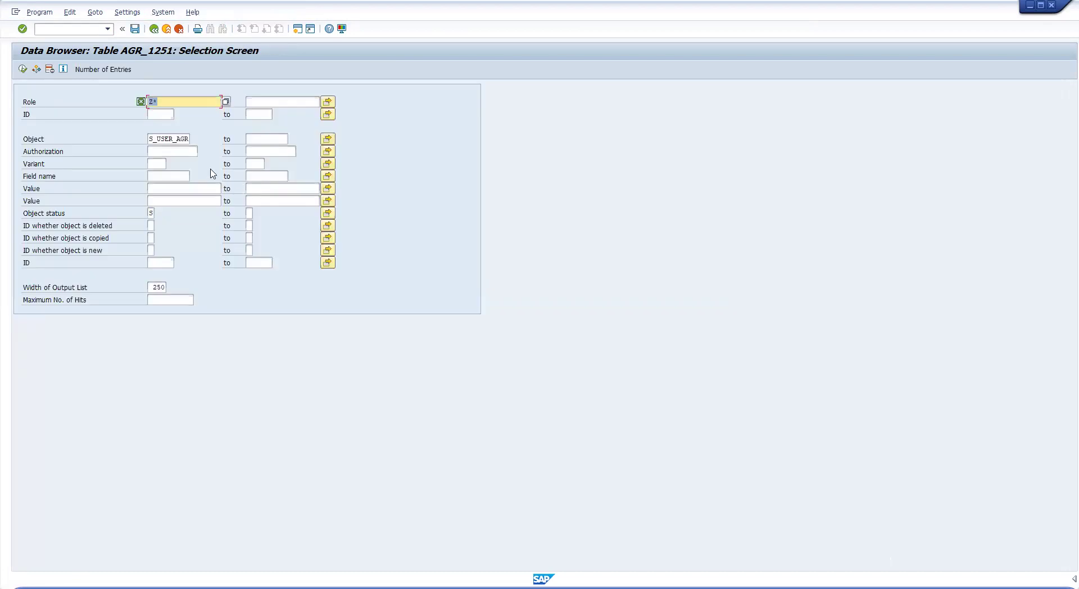
# Step: Restrict the selection to field name ACTVT with value 01 and run it
pyautogui.click(165, 178)
pyautogui.write('ACTVT')
pyautogui.click(157, 188)
pyautogui.write('01')
pyautogui.click(176, 138)
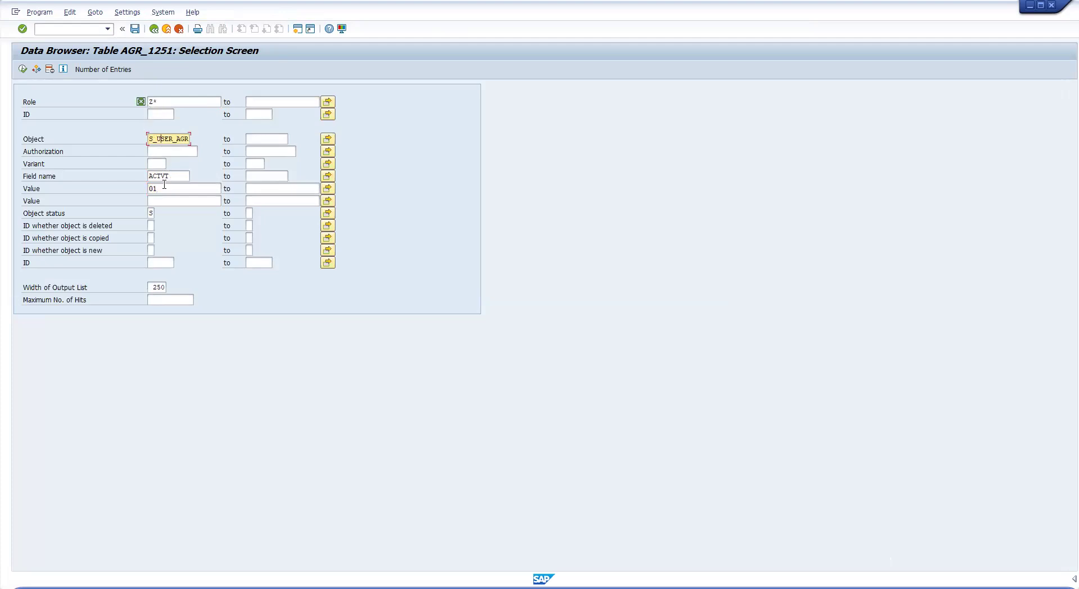
pyautogui.click(171, 175)
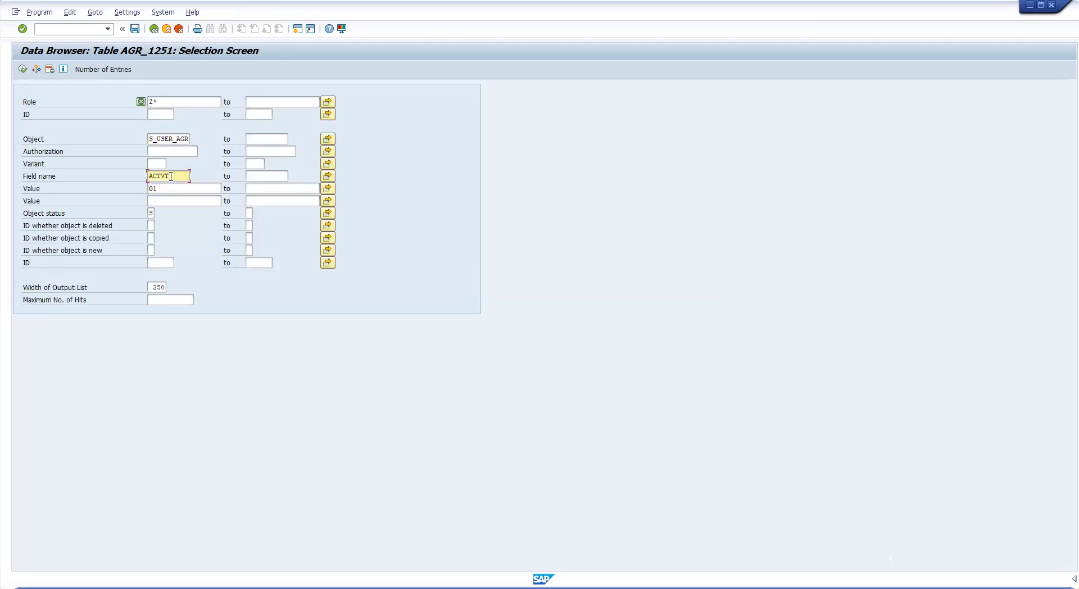
pyautogui.click(171, 189)
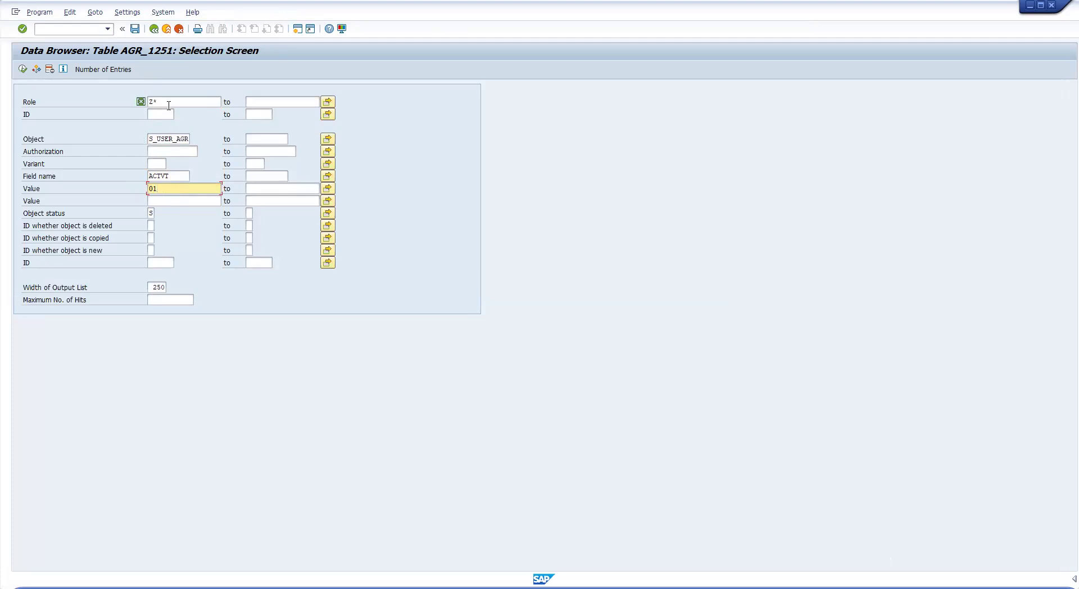
pyautogui.click(168, 139)
pyautogui.click(161, 177)
pyautogui.click(167, 192)
pyautogui.click(23, 69)
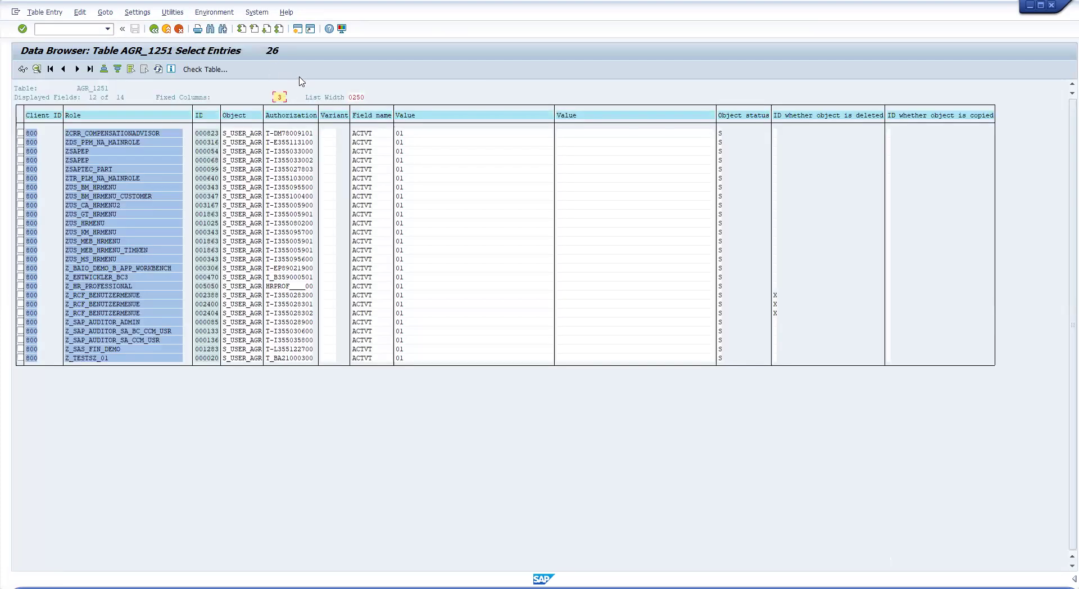
# Step: Examine the deleted-object indicators of the Z_RCF_BENUTZERMENUE rows and return to the selection screen
pyautogui.click(775, 312)
pyautogui.click(479, 304)
pyautogui.click(778, 296)
pyautogui.click(293, 313)
pyautogui.click(153, 29)
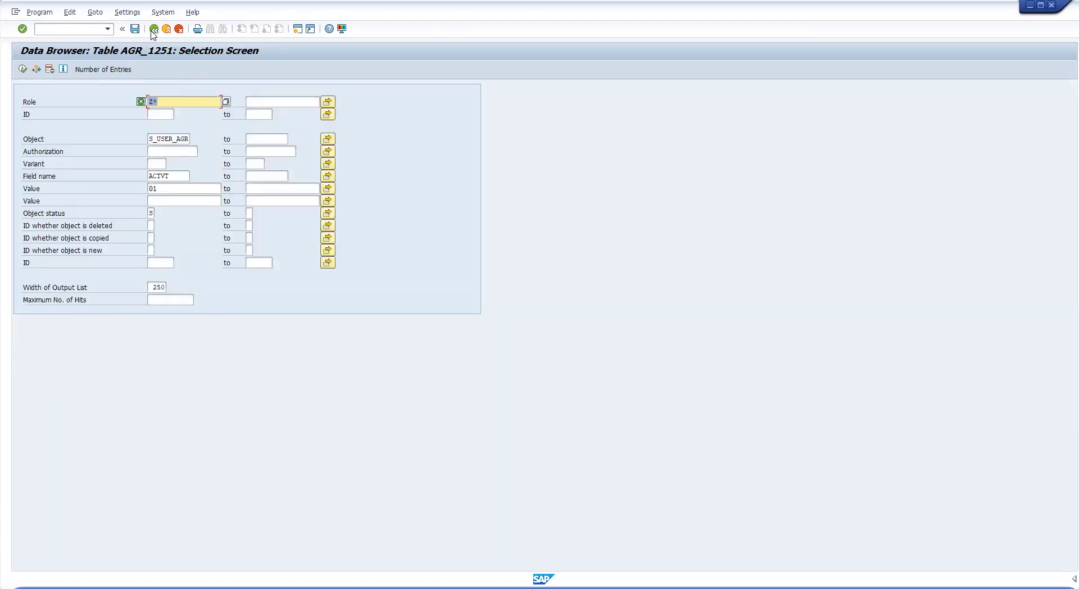
# Step: Go back to the initial table selection and open table AGR_1252
pyautogui.click(153, 29)
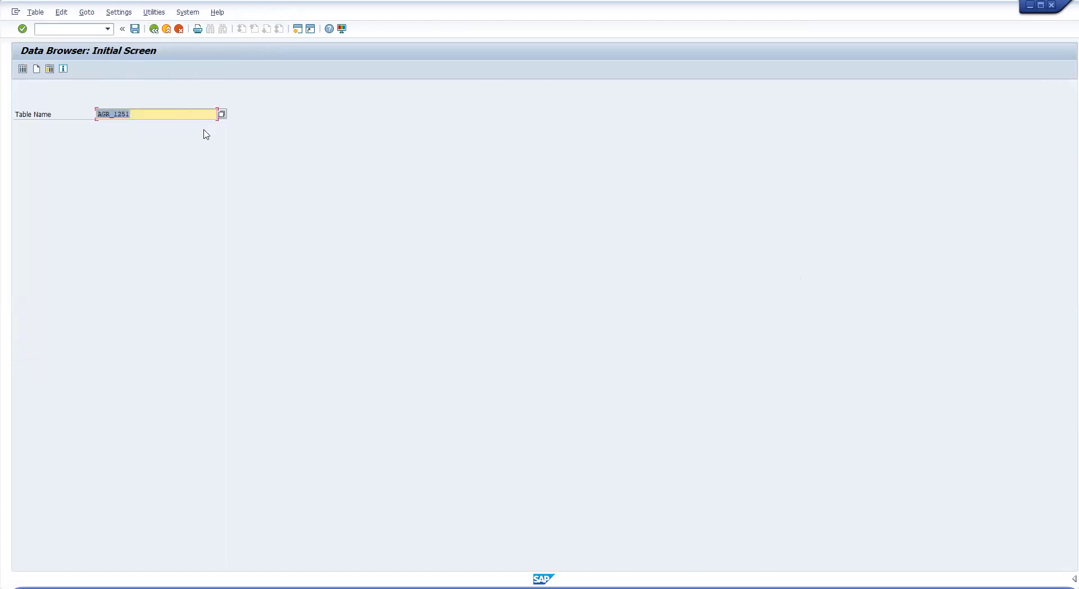
pyautogui.click(170, 119)
pyautogui.press('BackSpace')
pyautogui.write('2')
pyautogui.press('Return')
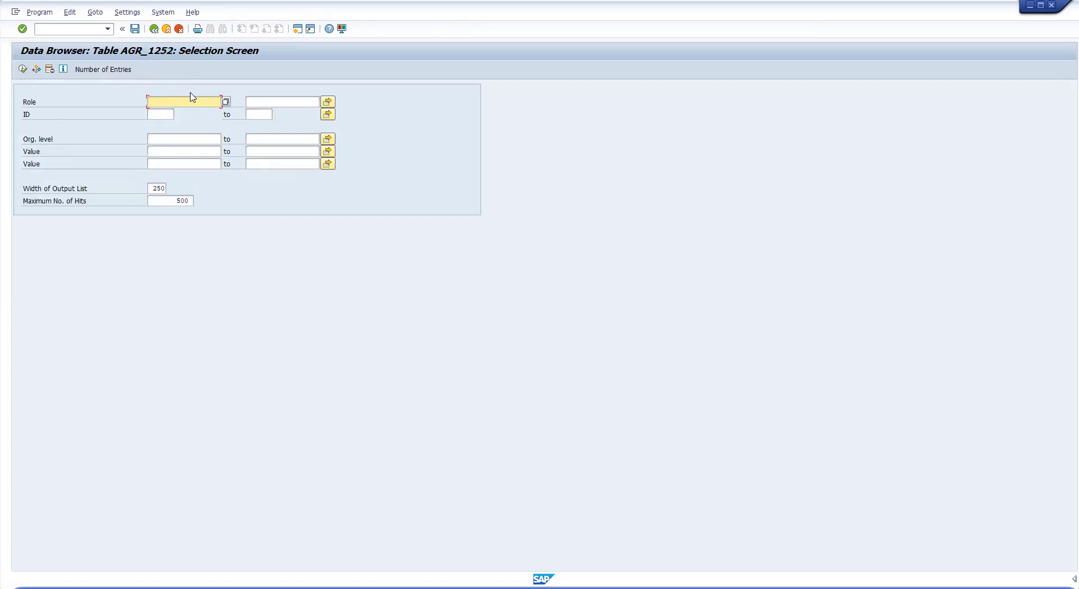
# Step: Run the selection for roles matching Z*, examine the organizational levels and values, and return to the selection screen
pyautogui.write('Z*')
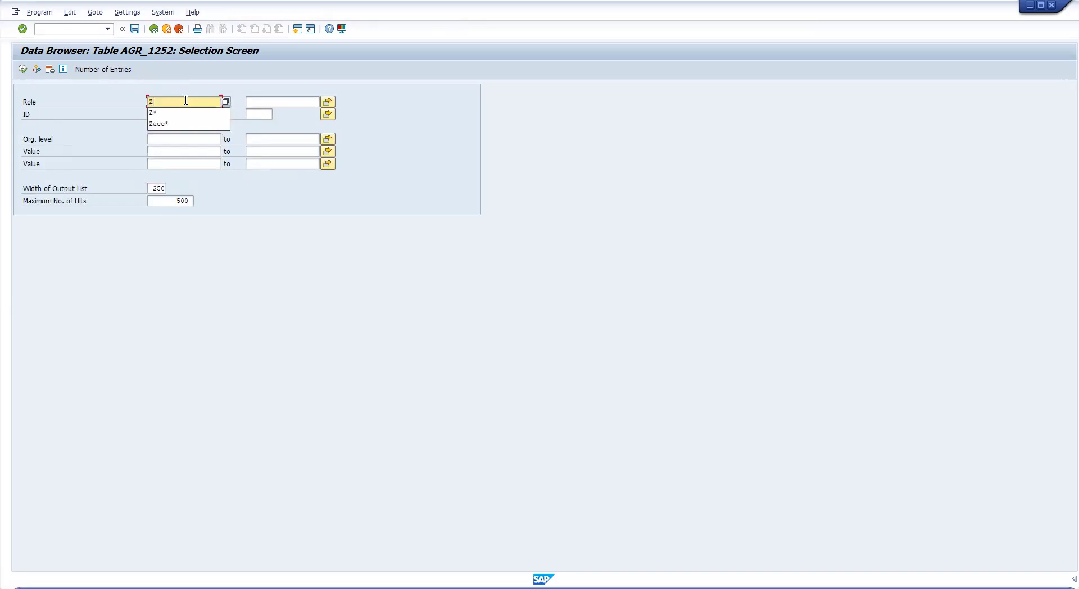
pyautogui.click(23, 70)
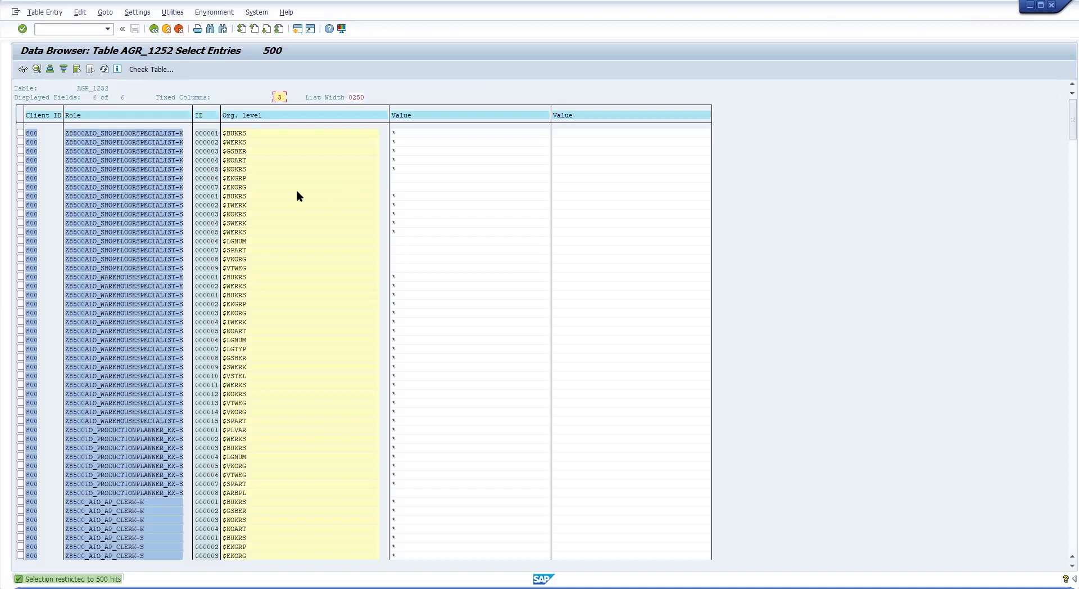
pyautogui.click(110, 135)
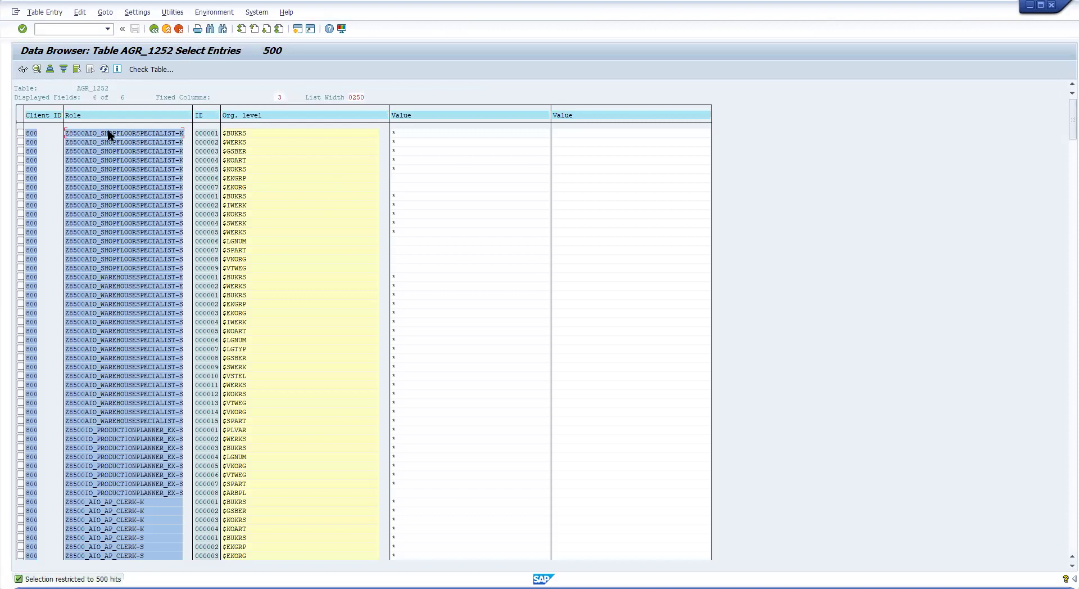
pyautogui.click(256, 340)
pyautogui.click(418, 286)
pyautogui.click(153, 30)
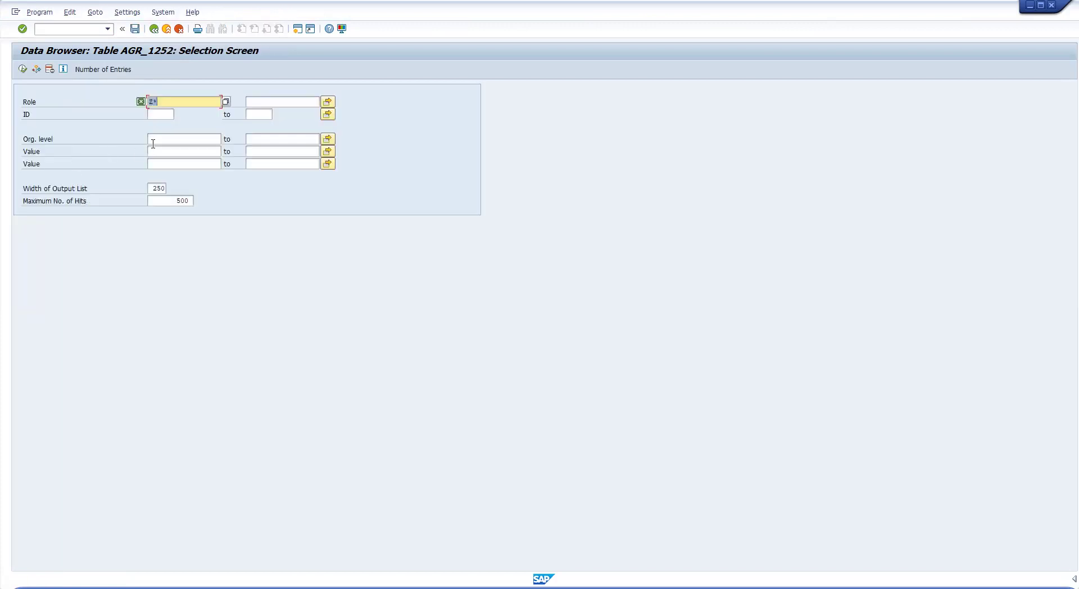
# Step: Look through the available organizational levels and choose $BUKRS (Company code) as the org. level filter
pyautogui.click(153, 139)
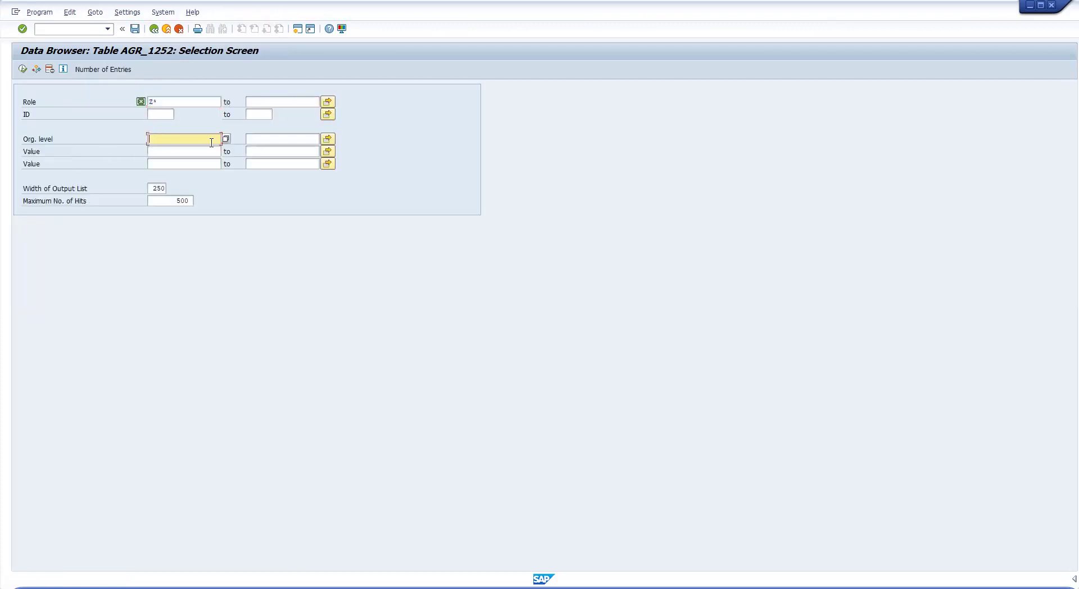
pyautogui.click(226, 139)
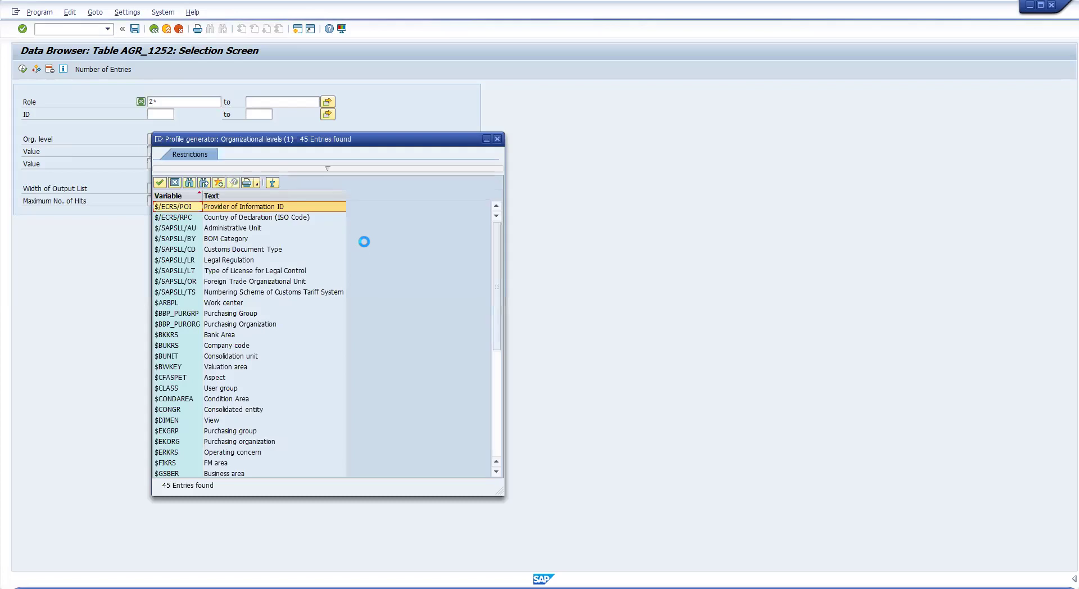
pyautogui.scroll(-7, 260, 349)
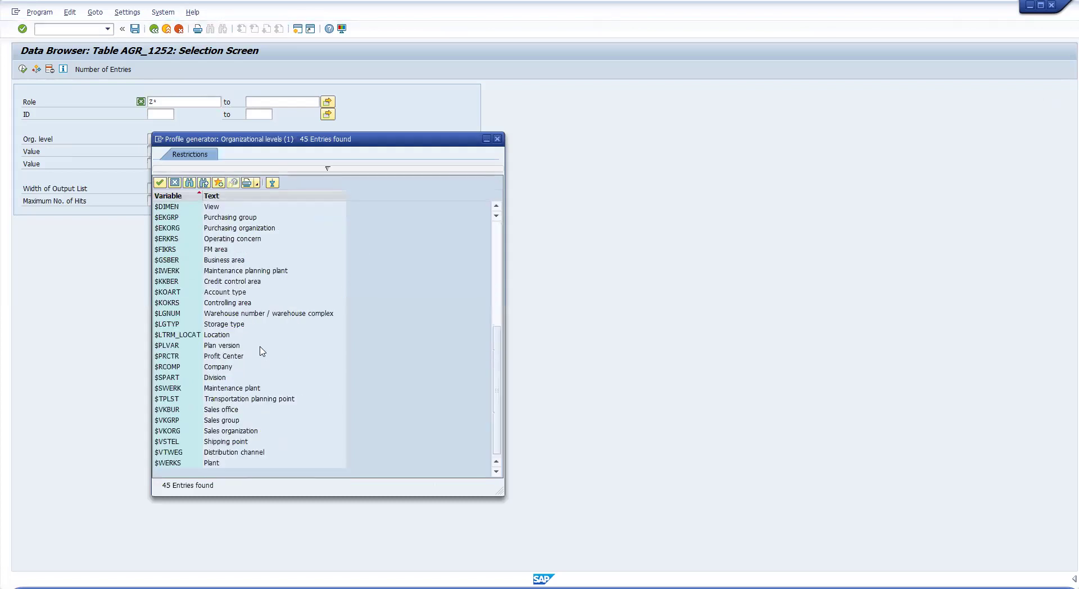
pyautogui.scroll(2, 182, 281)
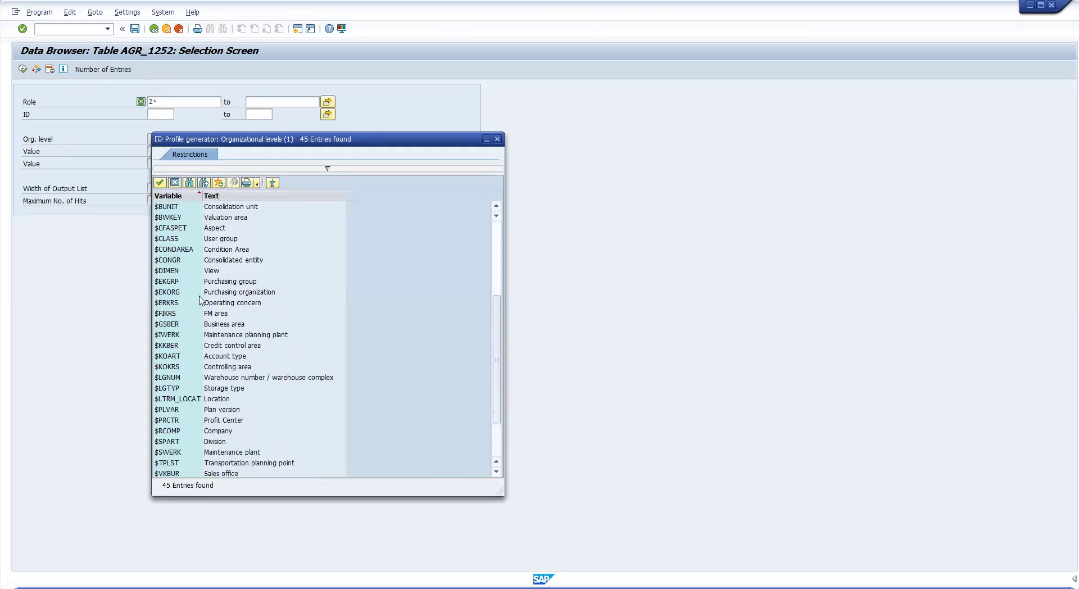
pyautogui.scroll(4, 200, 300)
pyautogui.click(180, 314)
pyautogui.click(179, 324)
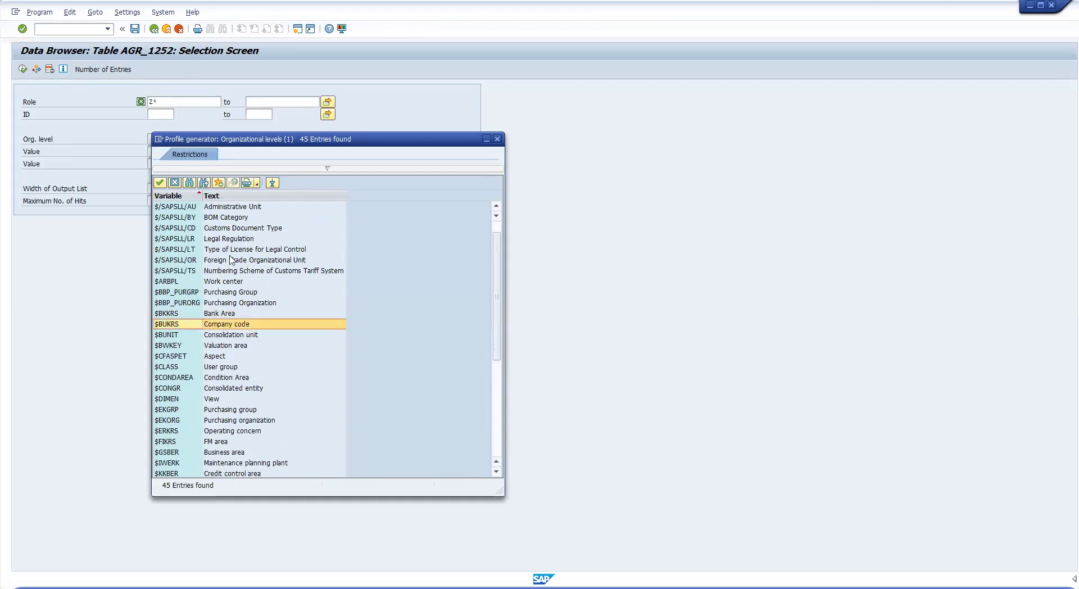
pyautogui.press('Return')
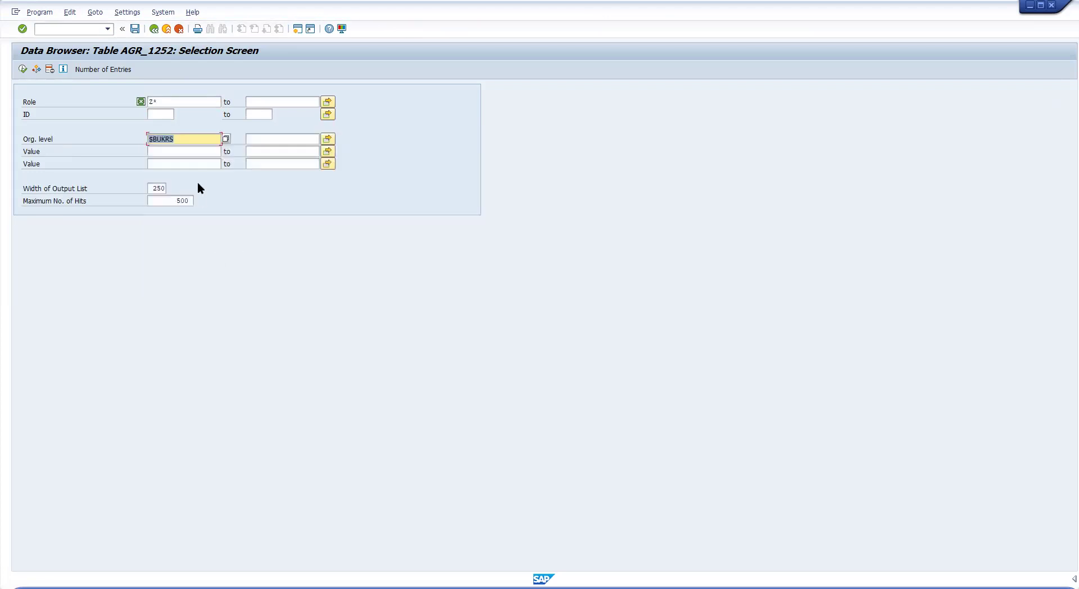
# Step: Set the first value filter to 1000 and run the selection
pyautogui.click(169, 150)
pyautogui.write('1000')
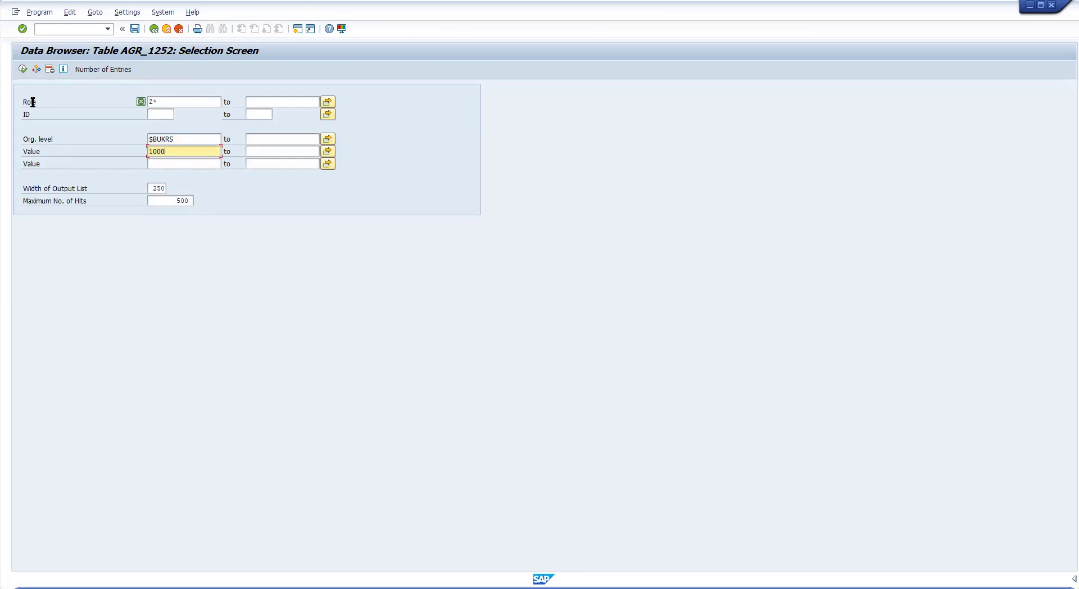
pyautogui.click(22, 69)
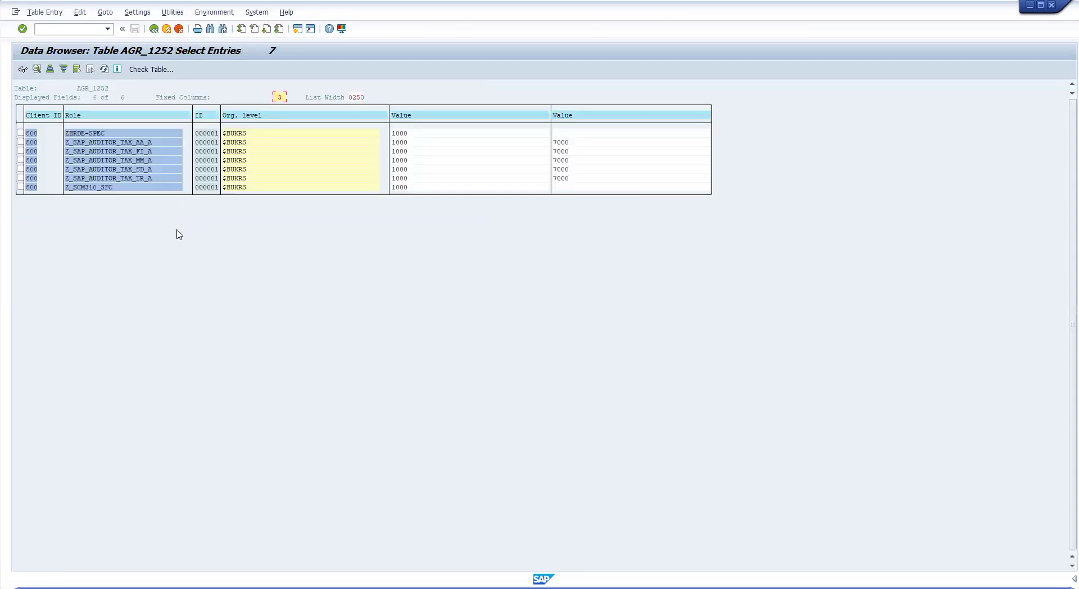
# Step: Examine the company code value ranges of the Z_SAP_AUDITOR_TAX roles and return to the selection screen
pyautogui.click(127, 143)
pyautogui.click(432, 151)
pyautogui.click(585, 152)
pyautogui.click(555, 161)
pyautogui.click(154, 29)
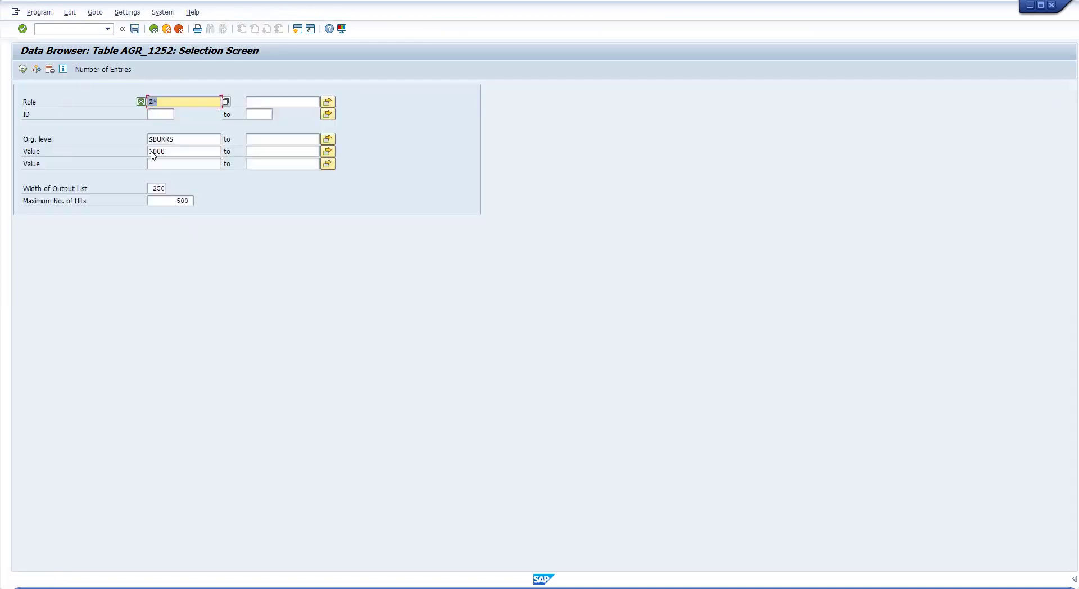
# Step: Clear the org. level and value filters, leaving only the role filter
pyautogui.moveTo(176, 151); pyautogui.dragTo(140, 139)
pyautogui.press('BackSpace')
pyautogui.press('BackSpace')
pyautogui.click(266, 250)
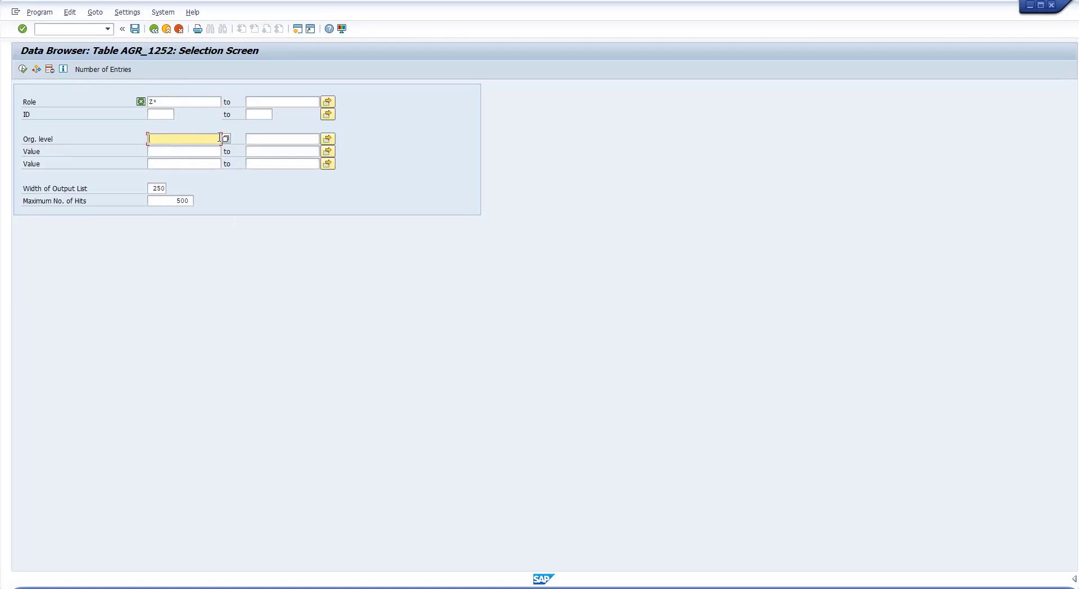
# Step: Open transaction SE16 in a new session
pyautogui.click(53, 28)
pyautogui.write('/ose16')
pyautogui.press('Return')
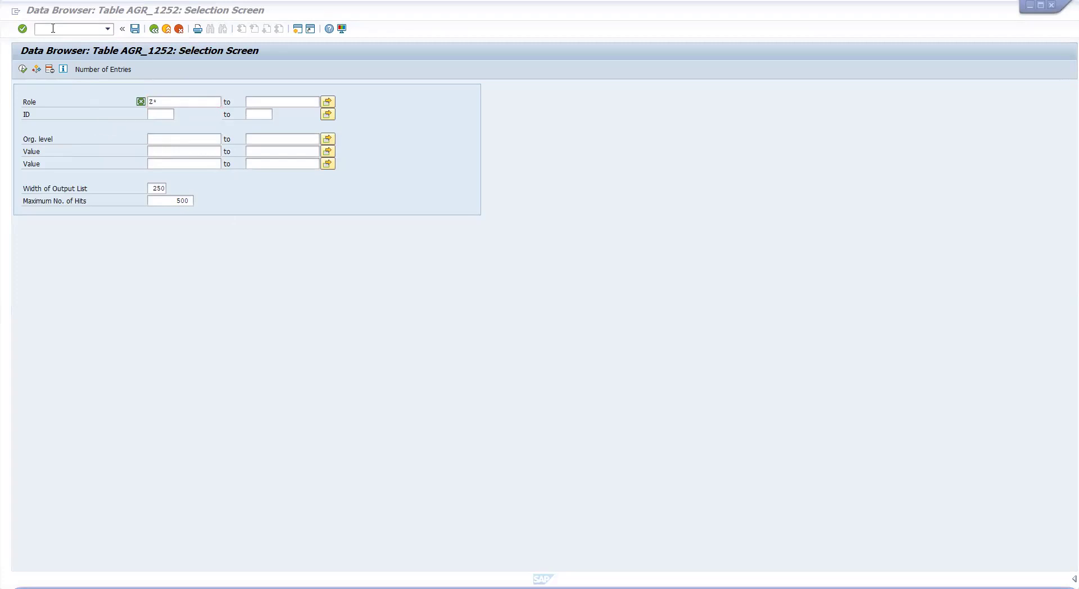
# Step: Run the AGR_1252 selection for the Z* roles and copy the role name from the first row
pyautogui.click(23, 69)
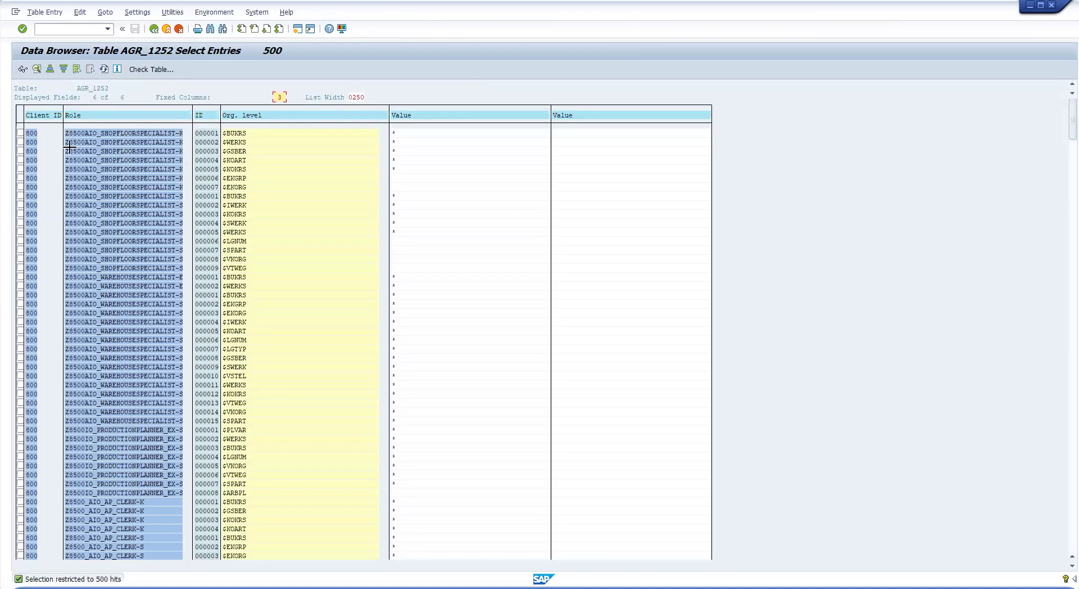
pyautogui.moveTo(65, 132); pyautogui.dragTo(184, 136)
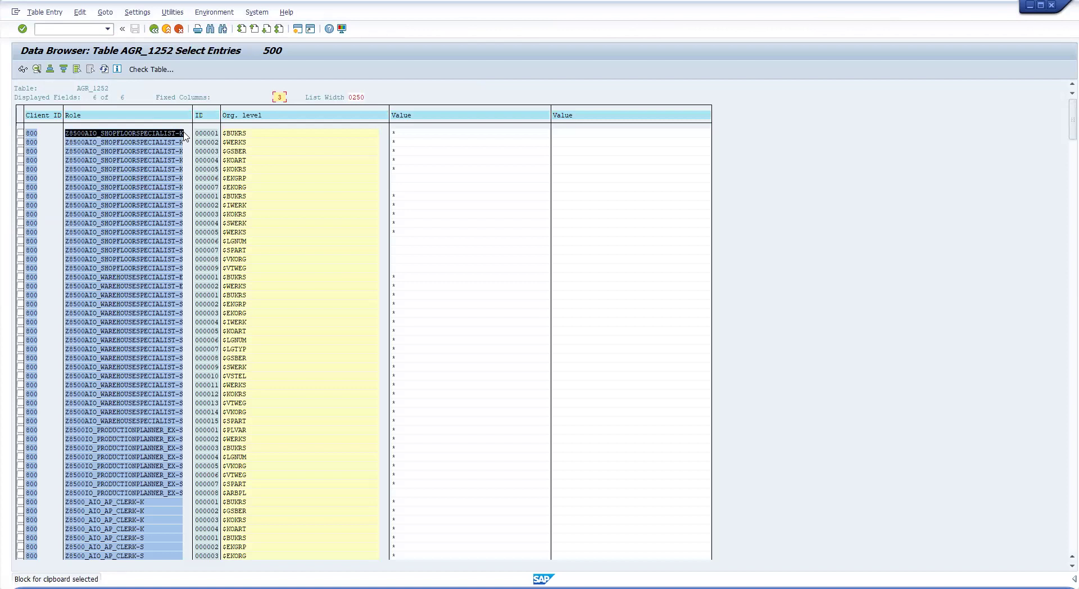
pyautogui.hotkey('ctrl', 'c')
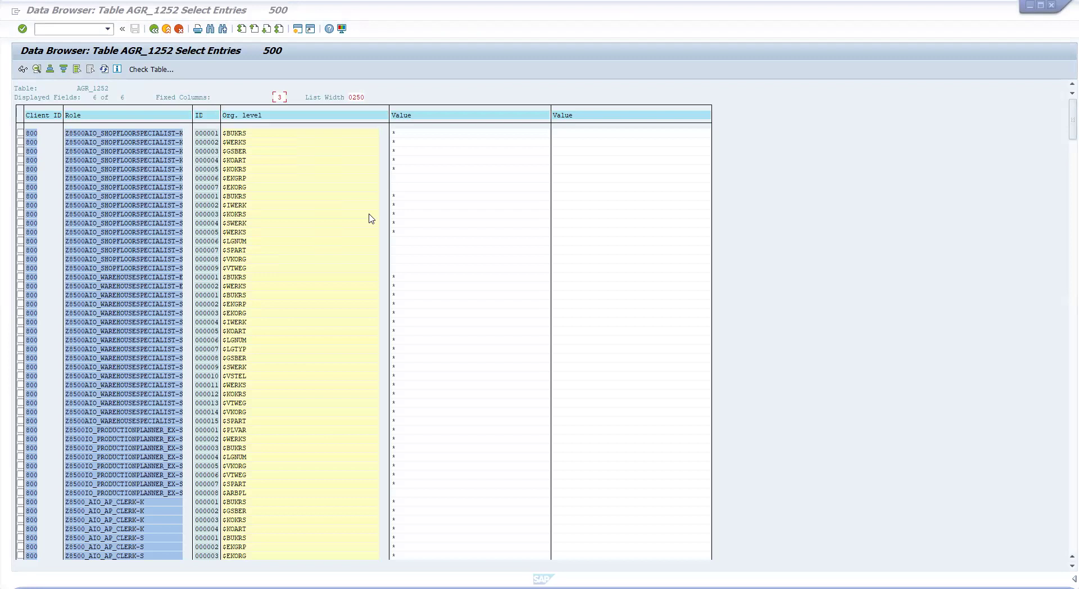
# Step: Examine the organizational levels and values of the first roles in the AGR_1252 list and switch sessions
pyautogui.click(244, 142)
pyautogui.press('Down')
pyautogui.press('Down')
pyautogui.press('Down')
pyautogui.press('Down')
pyautogui.press('Down')
pyautogui.press('Down')
pyautogui.press('Down')
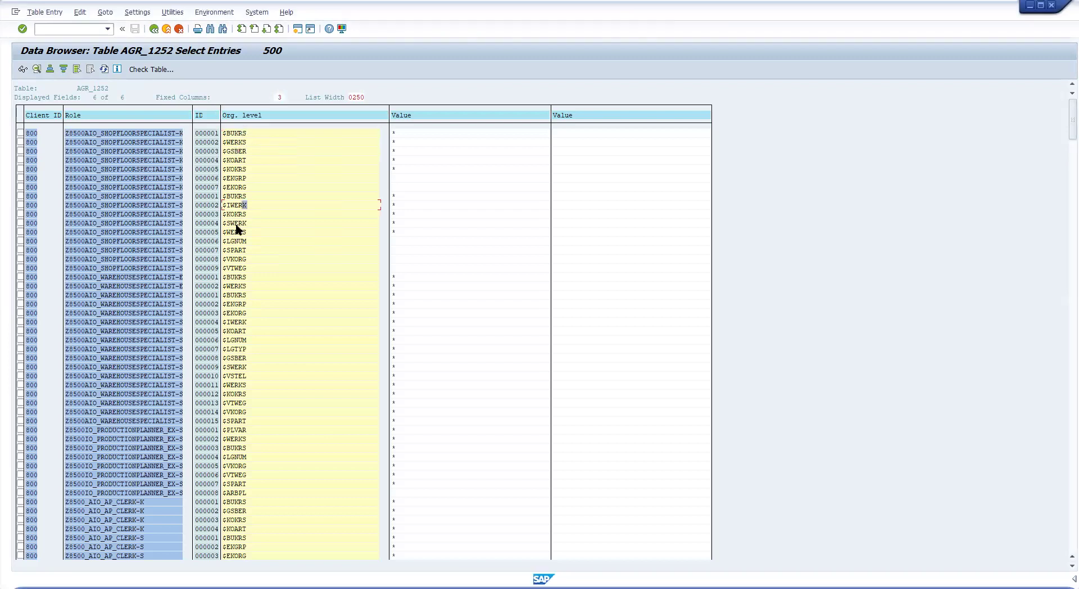
pyautogui.click(162, 170)
pyautogui.hotkey('ctrl', 'f')
pyautogui.click(397, 142)
pyautogui.hotkey('alt', 'Tab')
# Step: Open table AGR_AGRS from the initial table selection and list its entries for composite roles matching z*
pyautogui.click(171, 29)
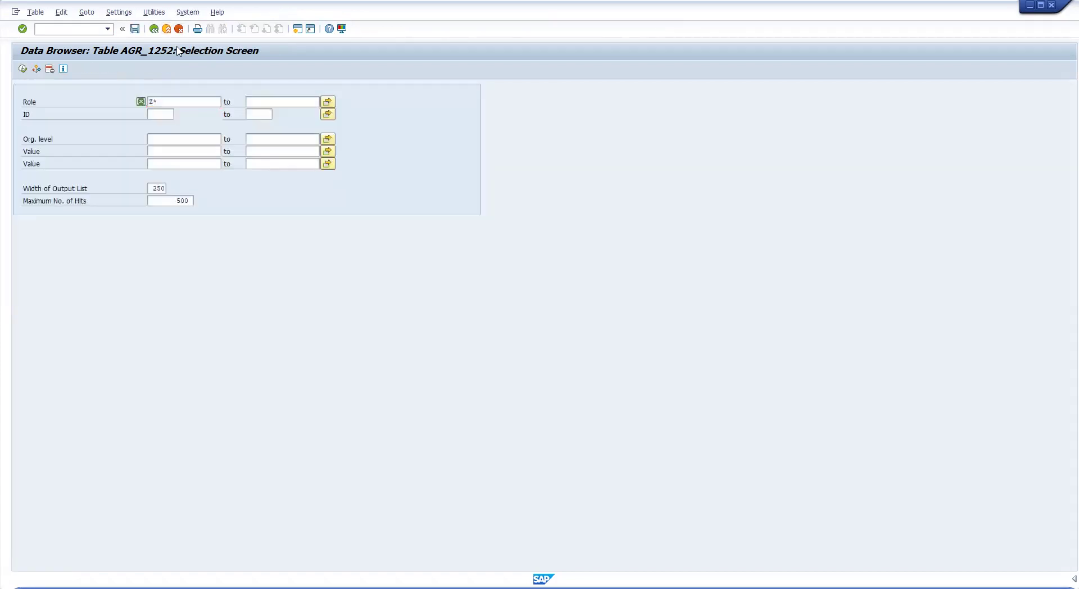
pyautogui.click(160, 118)
pyautogui.press('BackSpace')
pyautogui.press('BackSpace')
pyautogui.press('BackSpace')
pyautogui.press('BackSpace')
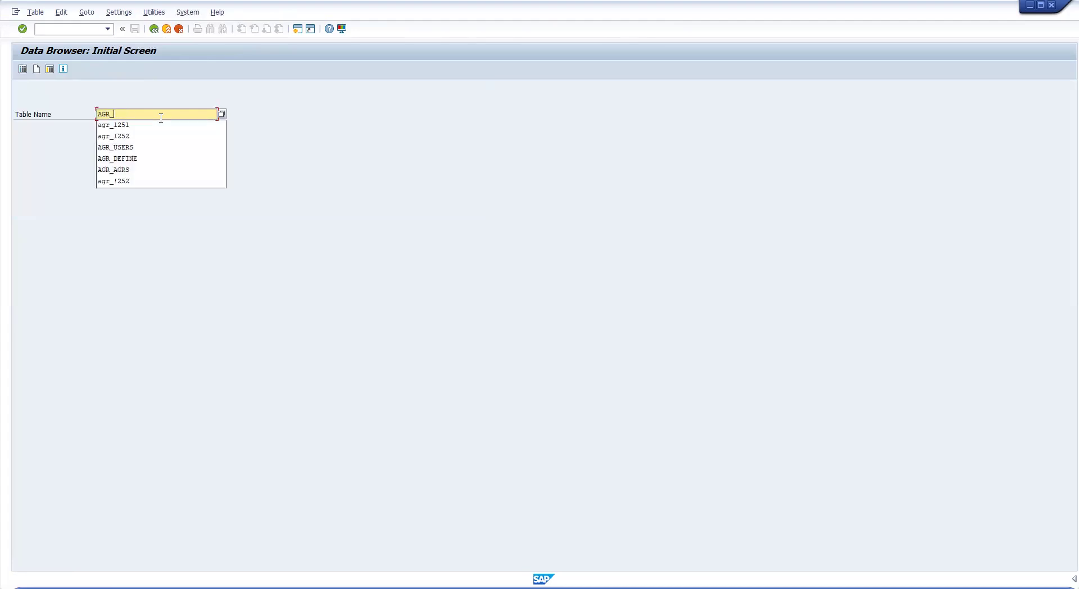
pyautogui.write('AGRS')
pyautogui.press('Return')
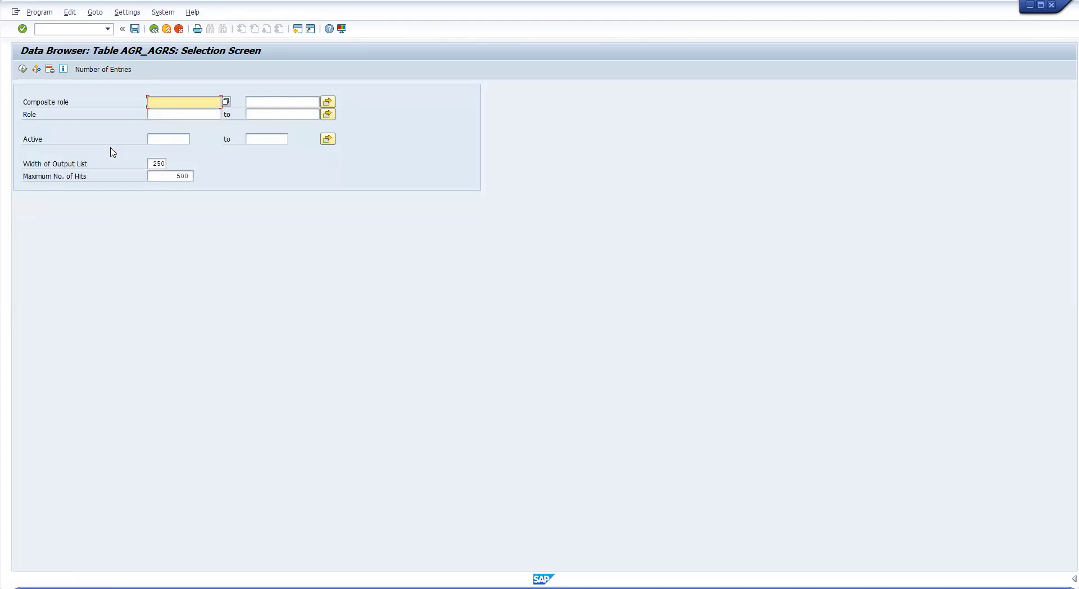
pyautogui.write('z*')
pyautogui.click(23, 69)
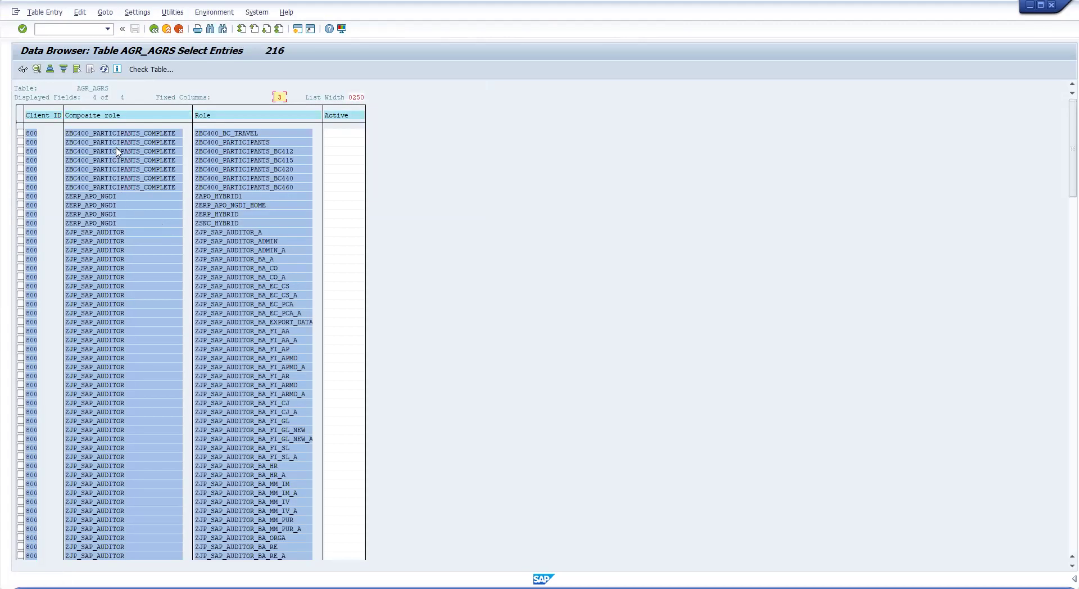
# Step: Copy the composite role name from the first row of the AGR_AGRS list and switch windows
pyautogui.click(68, 135)
pyautogui.click(273, 178)
pyautogui.click(143, 159)
pyautogui.hotkey('ctrl', 'y')
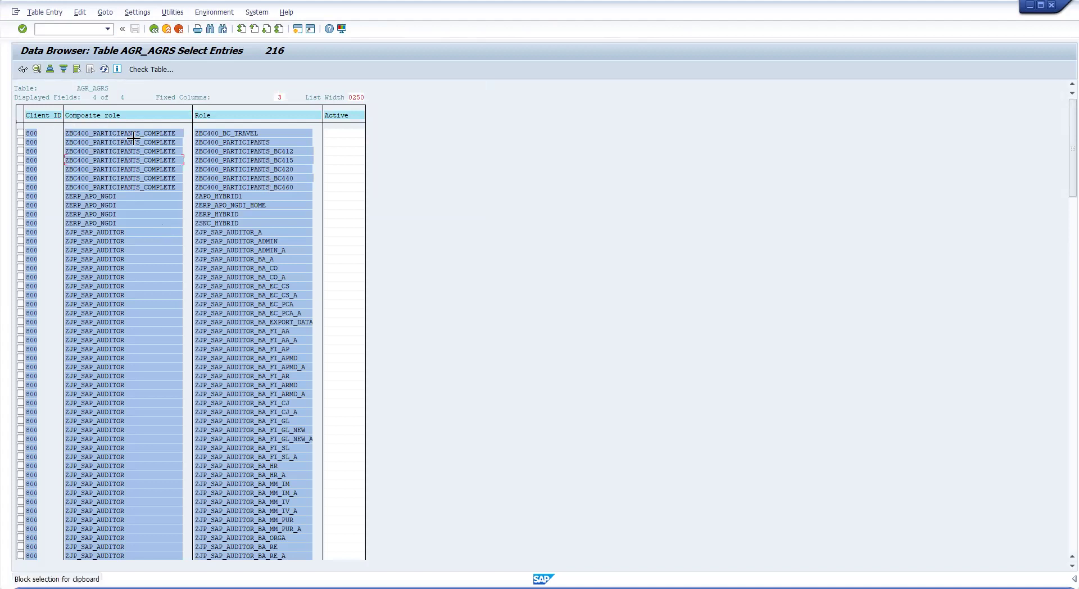
pyautogui.moveTo(65, 133); pyautogui.dragTo(176, 134)
pyautogui.hotkey('ctrl', 'c')
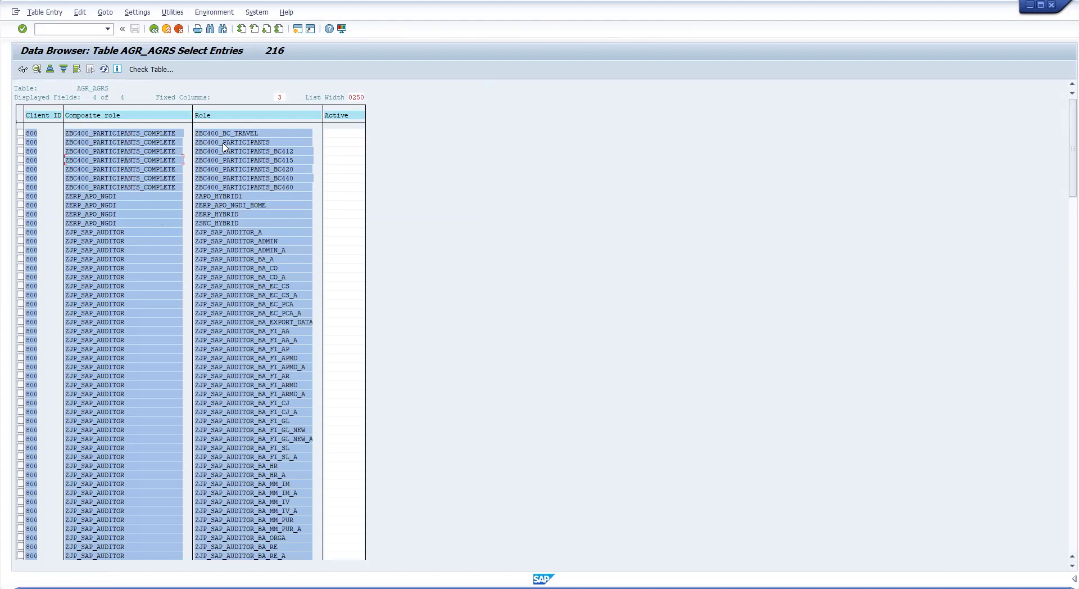
pyautogui.hotkey('alt', 'Tab')
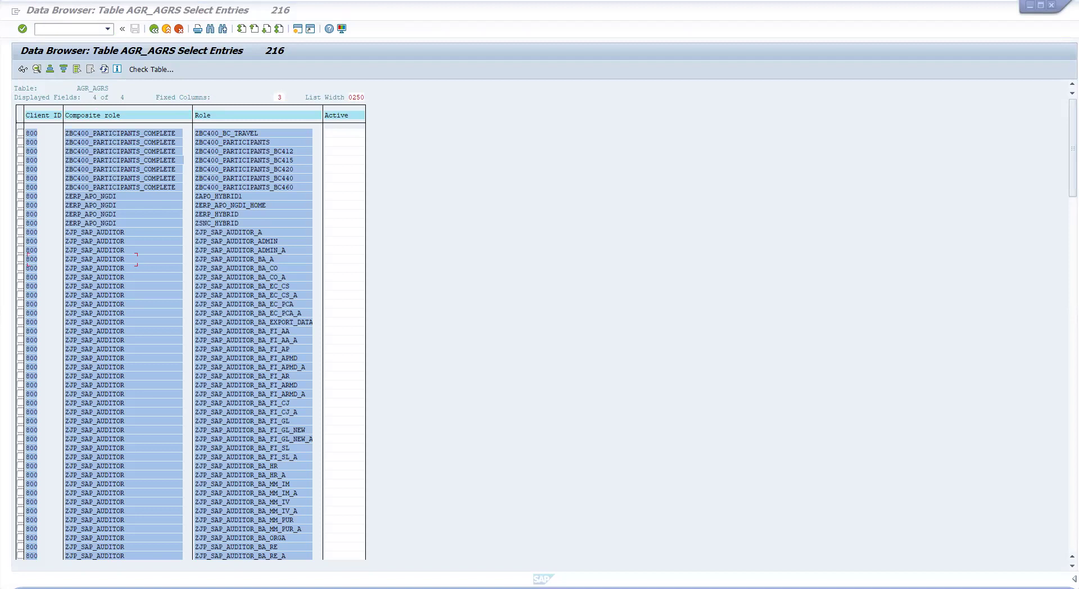
pyautogui.click(154, 161)
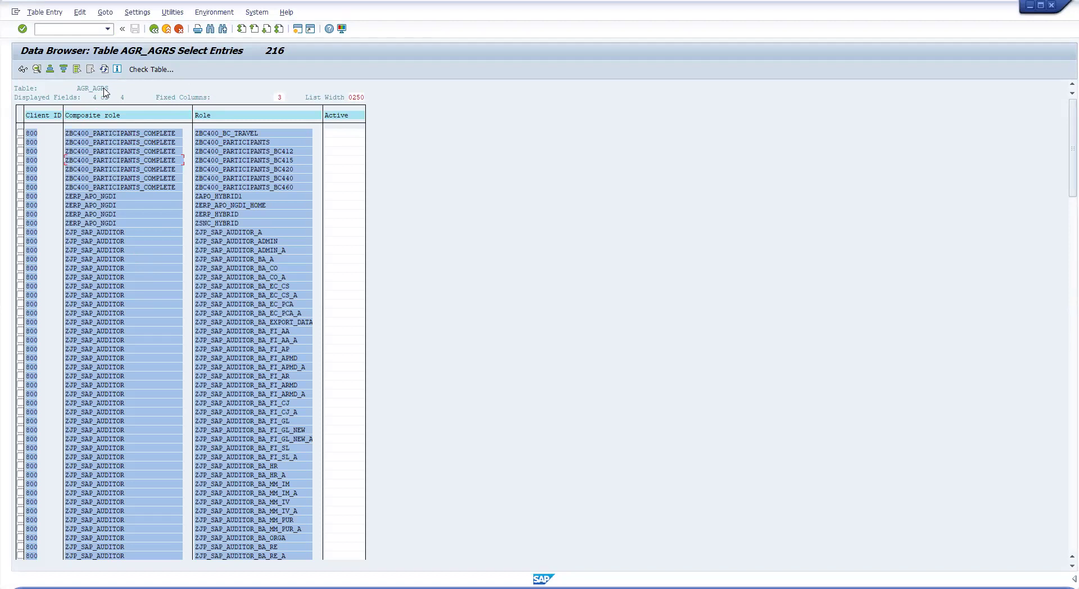
# Step: Return to the initial table selection and open the selection screen for table AGR_DEFINE
pyautogui.click(73, 29)
pyautogui.click(154, 30)
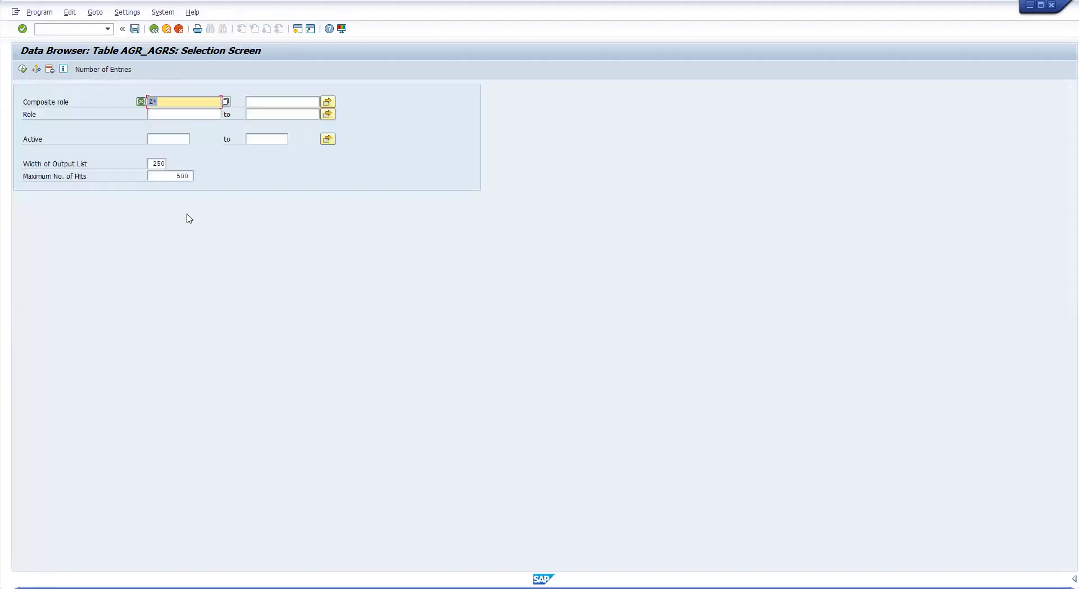
pyautogui.click(154, 29)
pyautogui.click(160, 114)
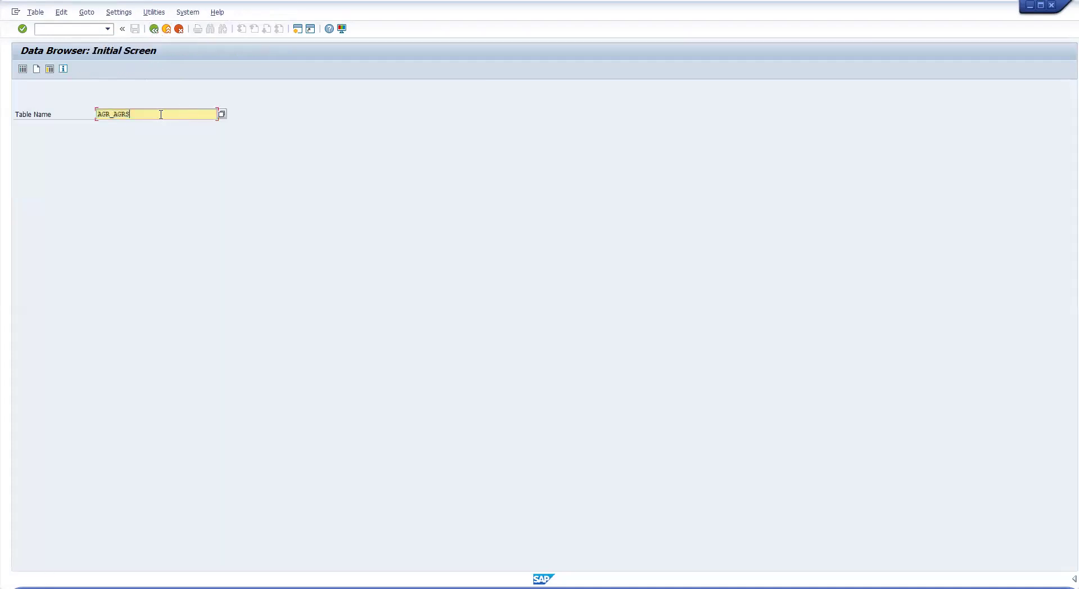
pyautogui.press('BackSpace')
pyautogui.press('BackSpace')
pyautogui.press('BackSpace')
pyautogui.press('BackSpace')
pyautogui.write('de')
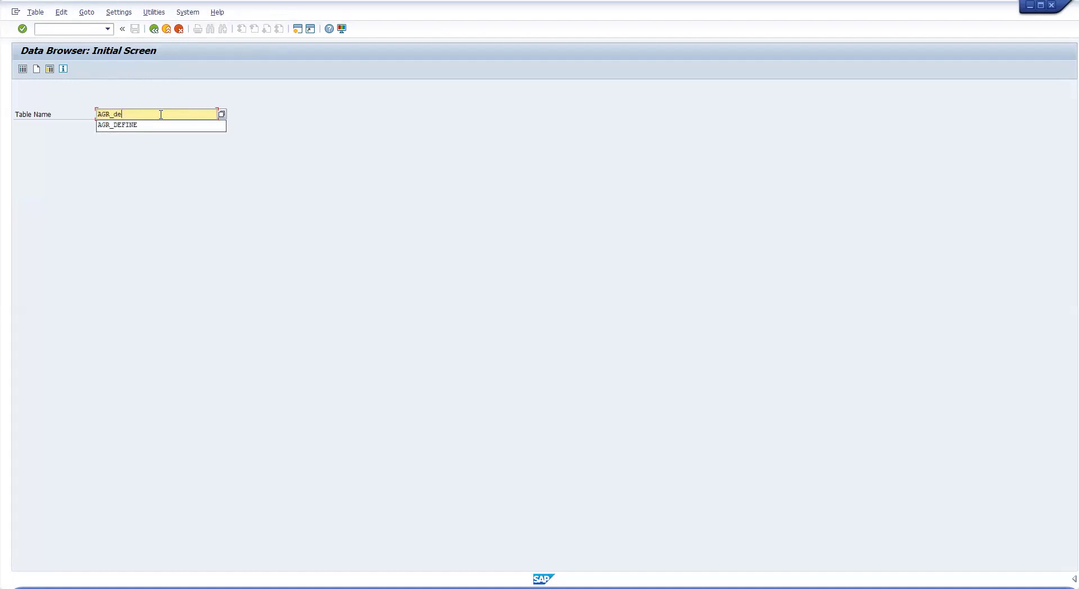
pyautogui.write('fine')
pyautogui.press('Return')
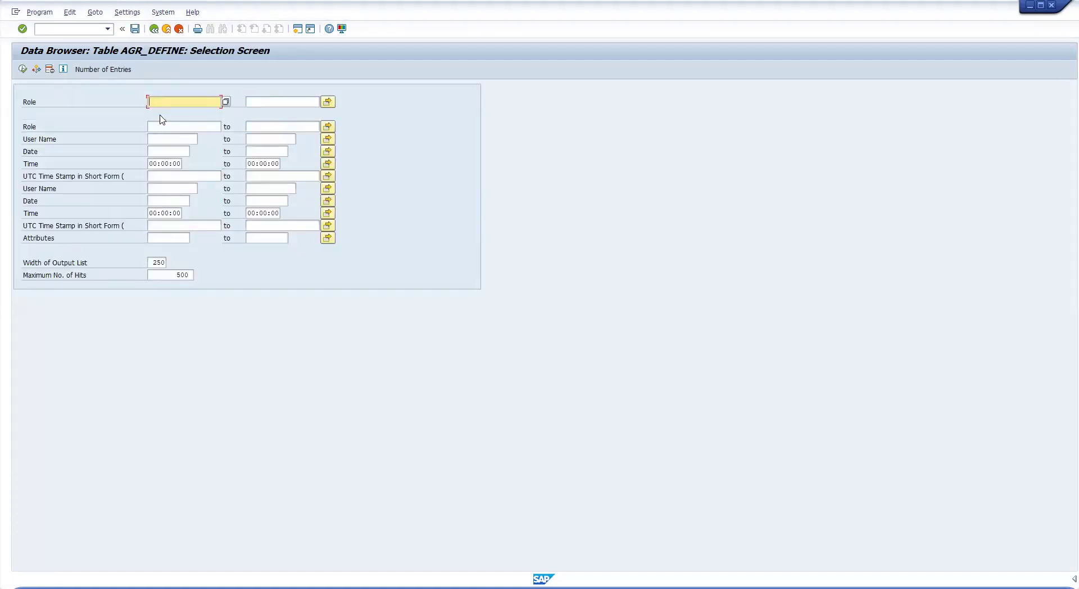
# Step: Change the user-specific Data Browser settings so the keywords show technical field names
pyautogui.click(41, 100)
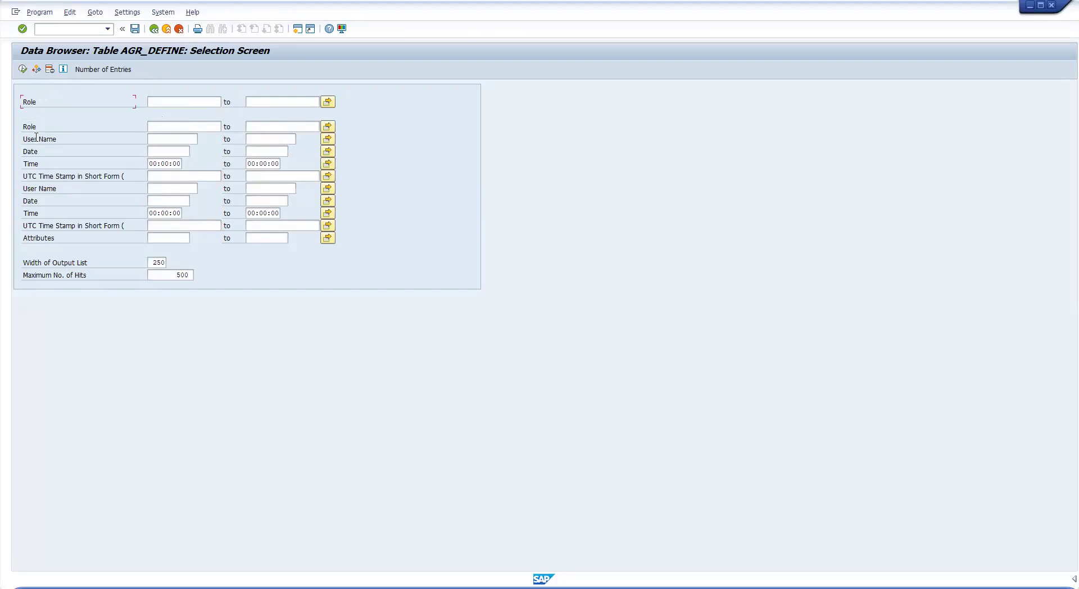
pyautogui.click(46, 125)
pyautogui.click(126, 13)
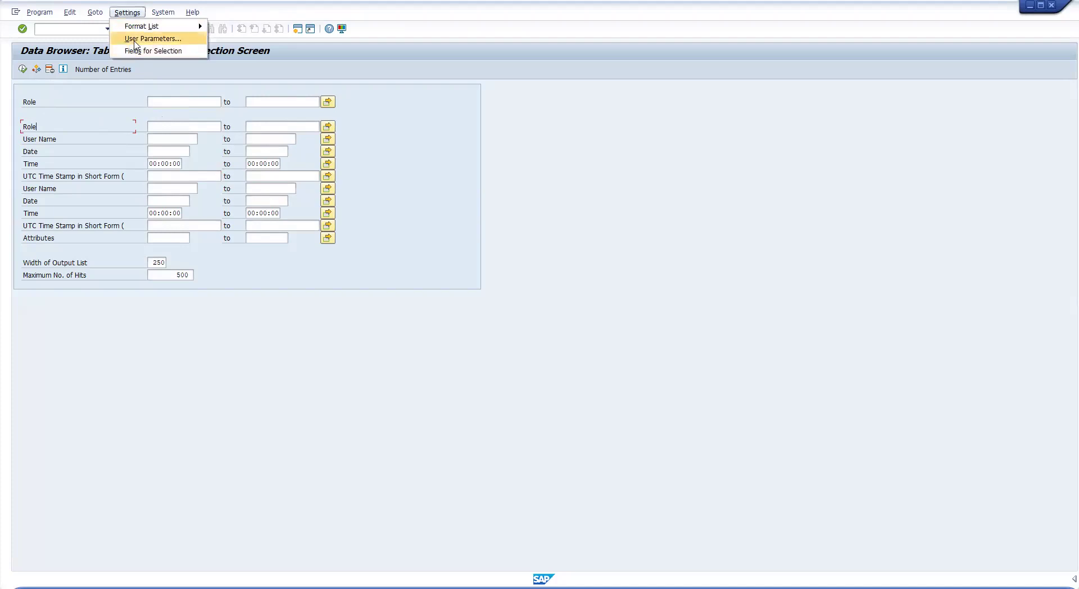
pyautogui.click(145, 37)
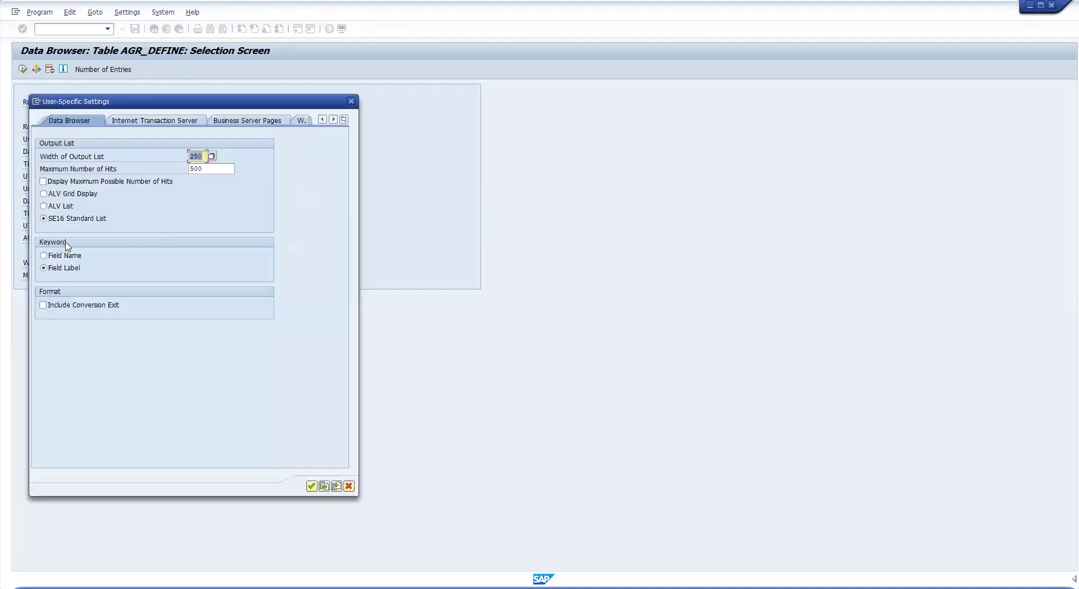
pyautogui.click(311, 487)
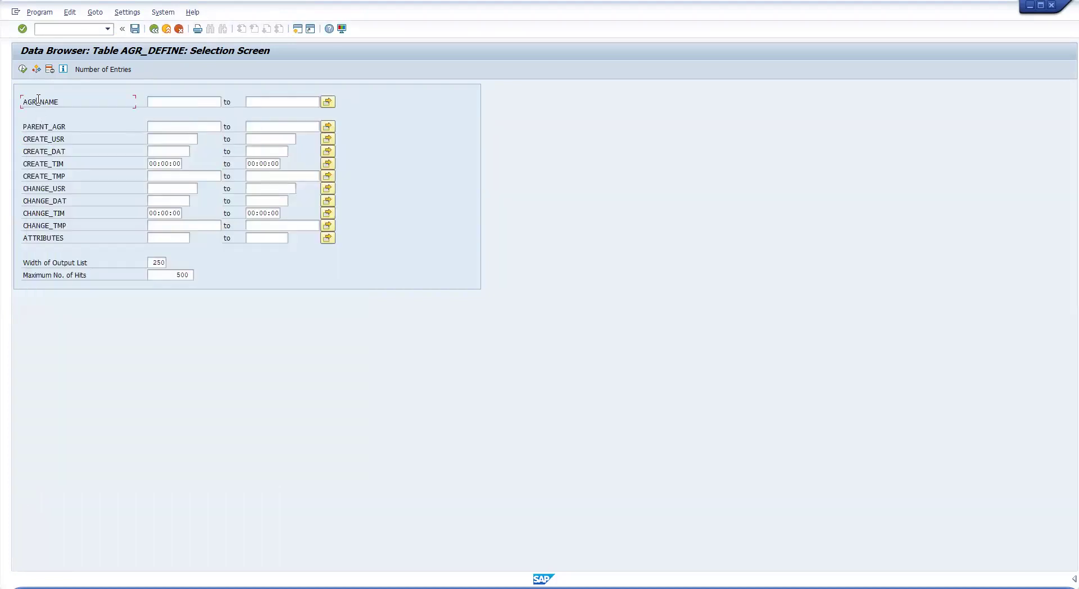
# Step: List the AGR_DEFINE entries whose parent role (PARENT_AGR) matches z*
pyautogui.click(59, 128)
pyautogui.click(47, 100)
pyautogui.click(165, 127)
pyautogui.write('z*')
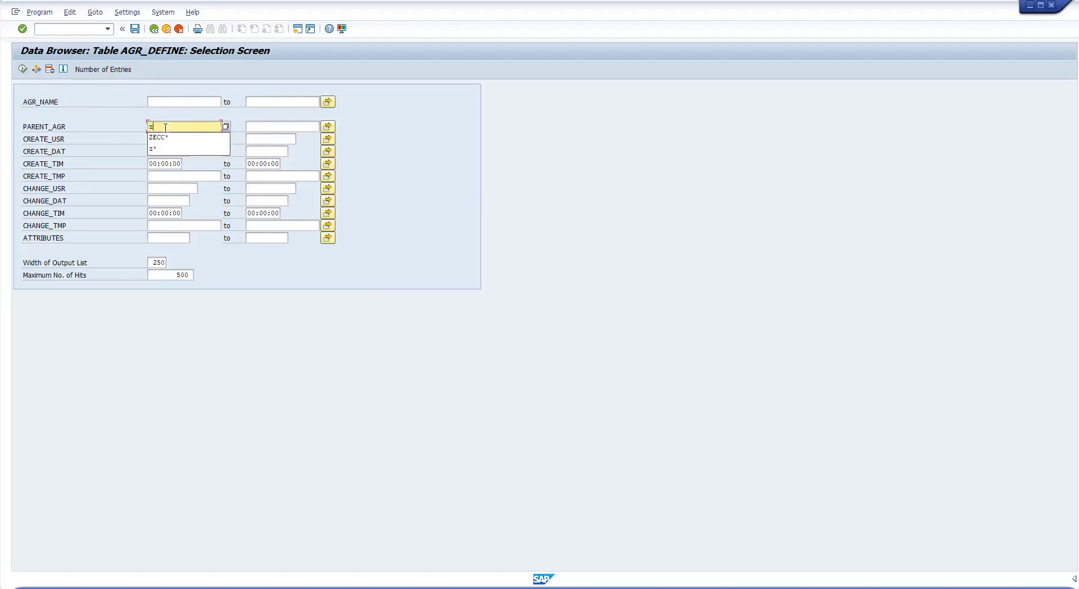
pyautogui.click(23, 69)
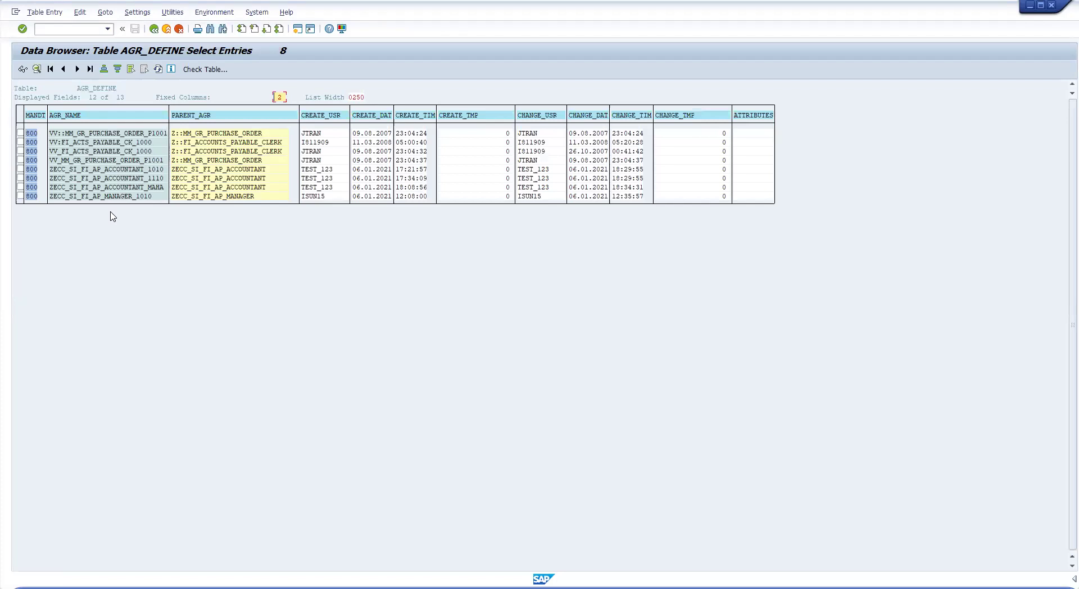
# Step: Examine the derived roles, their parent roles and the creation and change columns in the AGR_DEFINE list
pyautogui.click(205, 133)
pyautogui.click(224, 160)
pyautogui.click(261, 169)
pyautogui.click(197, 170)
pyautogui.click(236, 170)
pyautogui.click(260, 170)
pyautogui.click(190, 171)
pyautogui.click(154, 187)
pyautogui.click(197, 151)
pyautogui.click(317, 115)
pyautogui.click(371, 116)
pyautogui.click(417, 118)
pyautogui.click(540, 118)
pyautogui.click(594, 142)
# Step: Open table USR02 from the initial table selection and list its entries for all users with no maximum number of hits
pyautogui.click(154, 28)
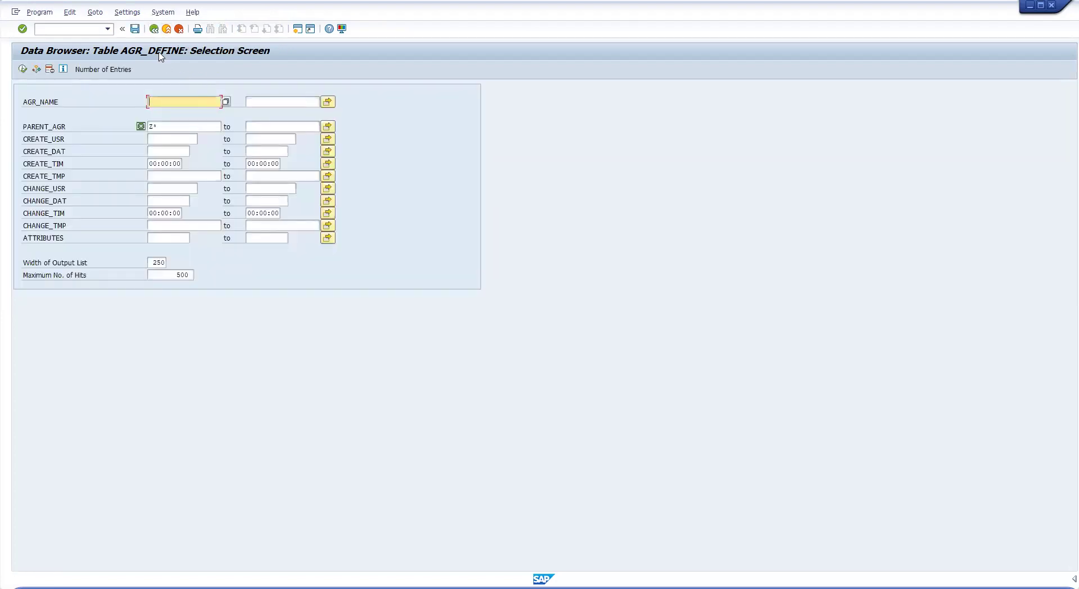
pyautogui.click(154, 29)
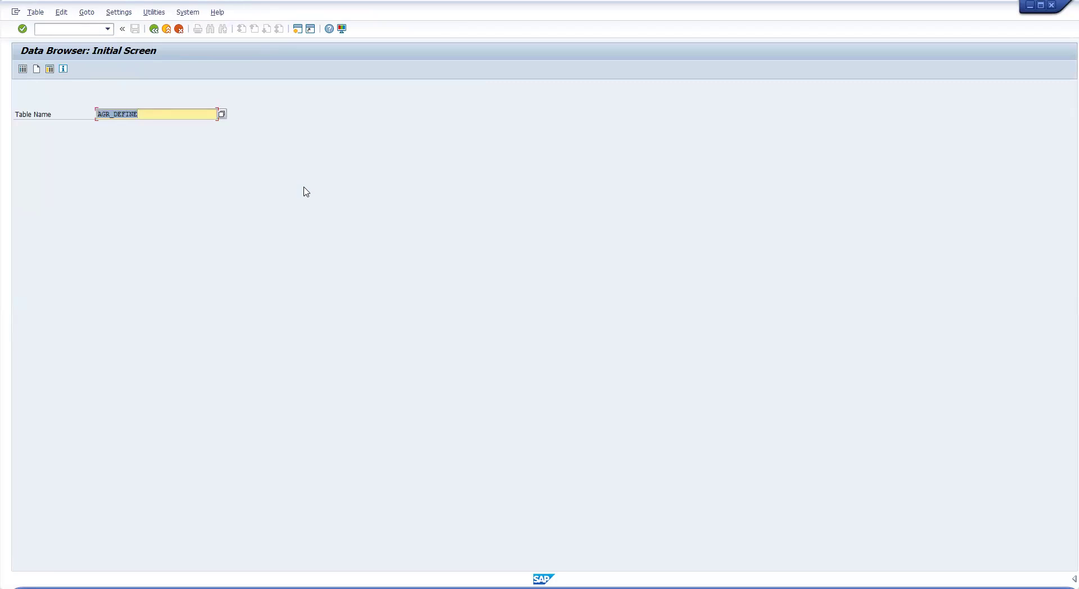
pyautogui.press('BackSpace')
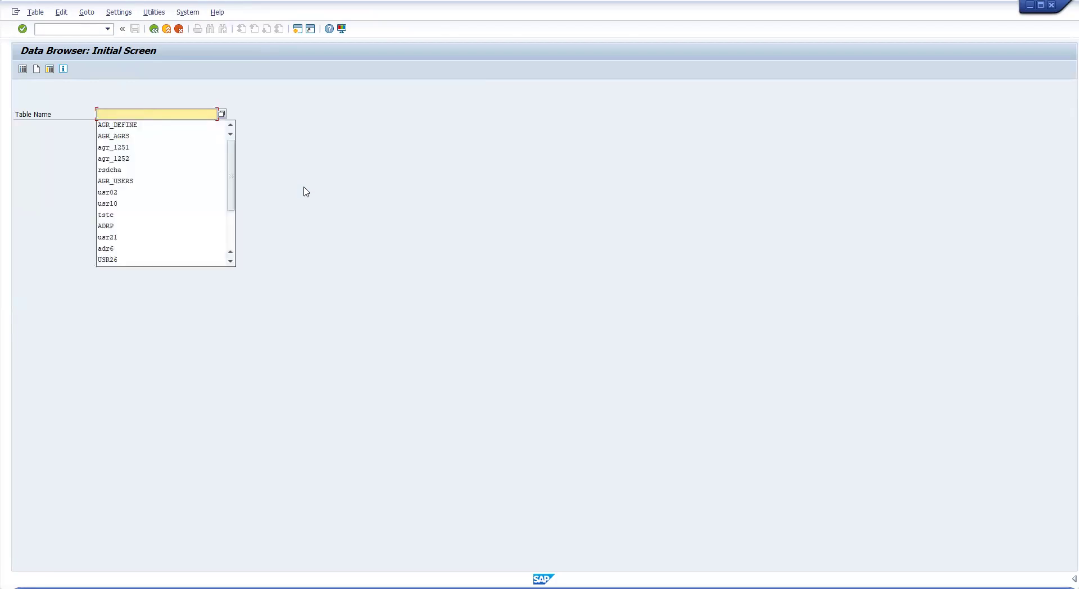
pyautogui.write('usr02')
pyautogui.press('Return')
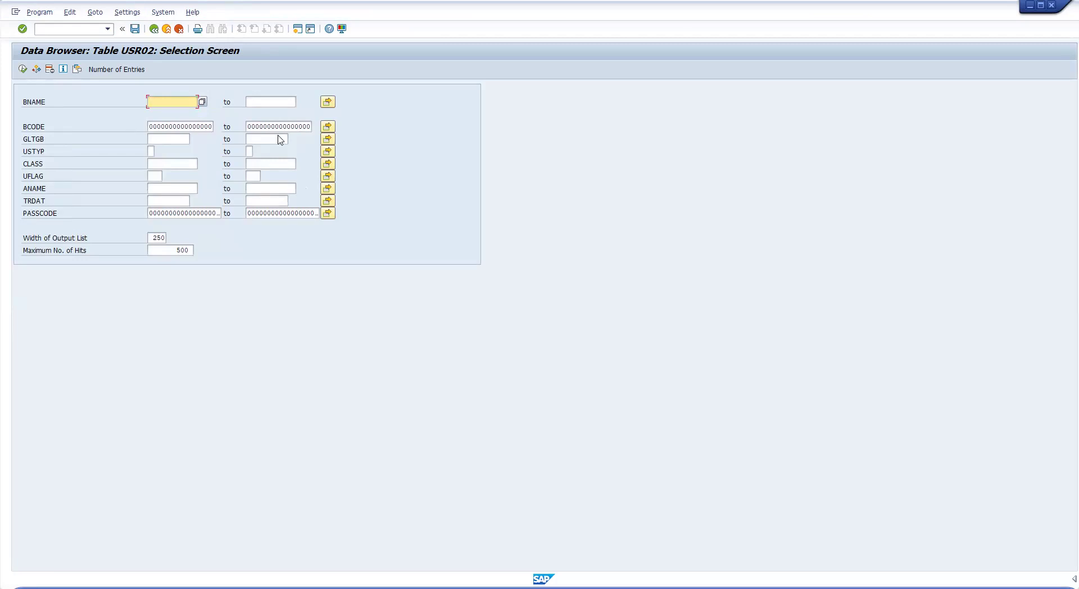
pyautogui.click(23, 69)
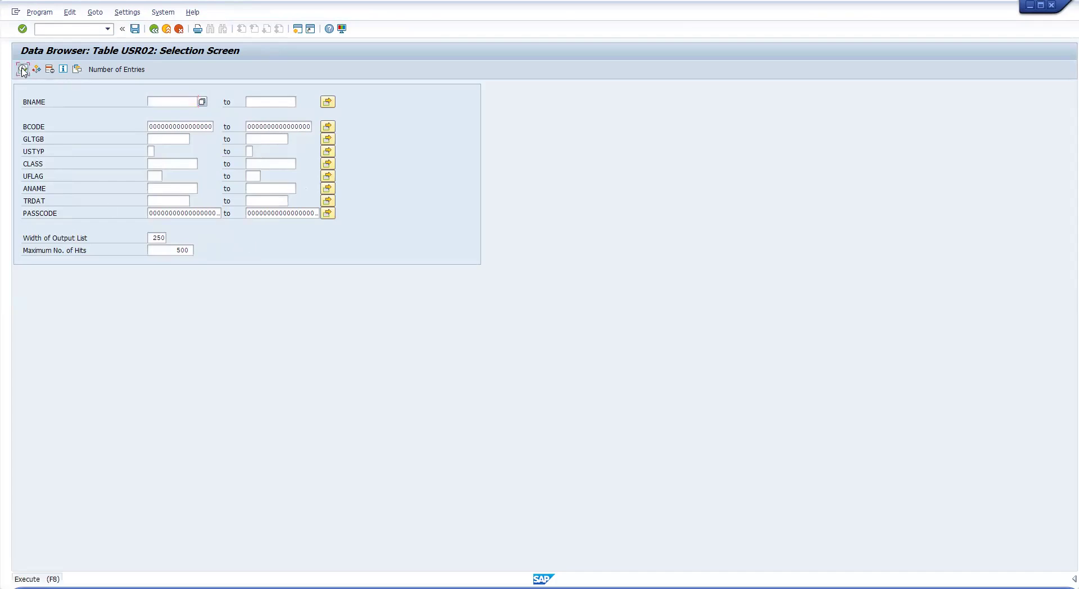
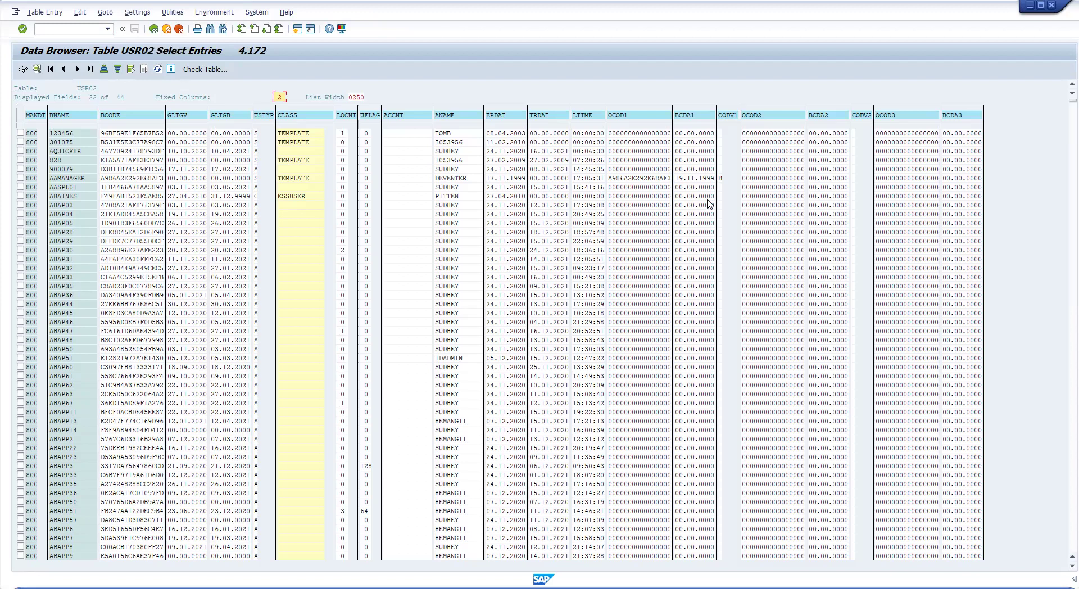
# Step: Examine the user name, user type, lock flag, creator and last logon time columns in the USR02 list
pyautogui.click(59, 150)
pyautogui.click(261, 170)
pyautogui.click(367, 133)
pyautogui.click(461, 152)
pyautogui.click(582, 214)
pyautogui.click(861, 187)
# Step: Return to the USR02 selection and review the possible UFLAG user lock status values 0, 32, 64 and 128
pyautogui.click(153, 28)
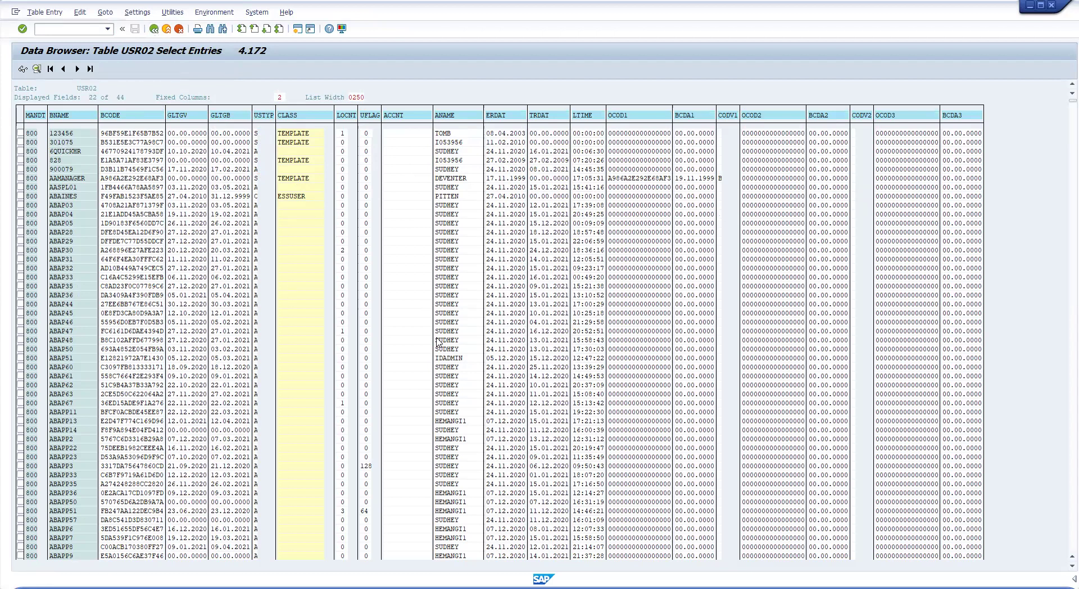
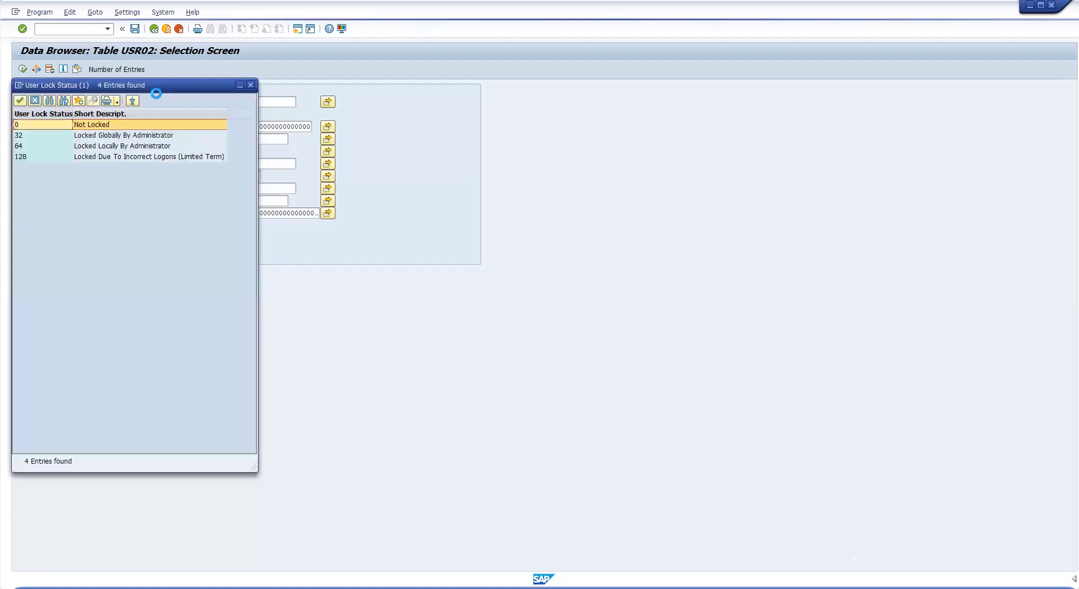
pyautogui.moveTo(185, 91); pyautogui.dragTo(720, 104)
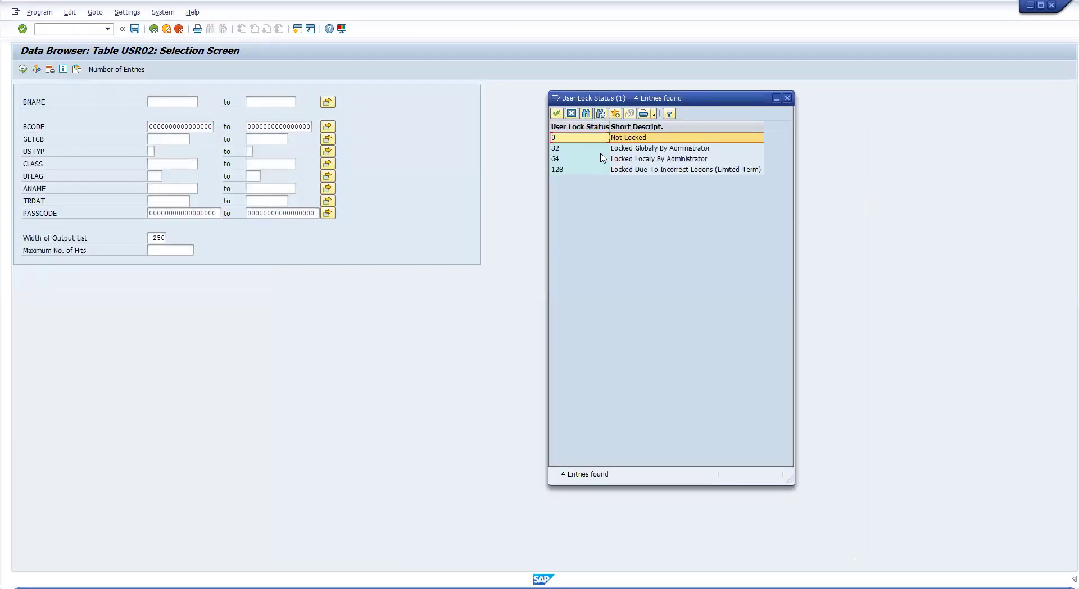
pyautogui.click(616, 138)
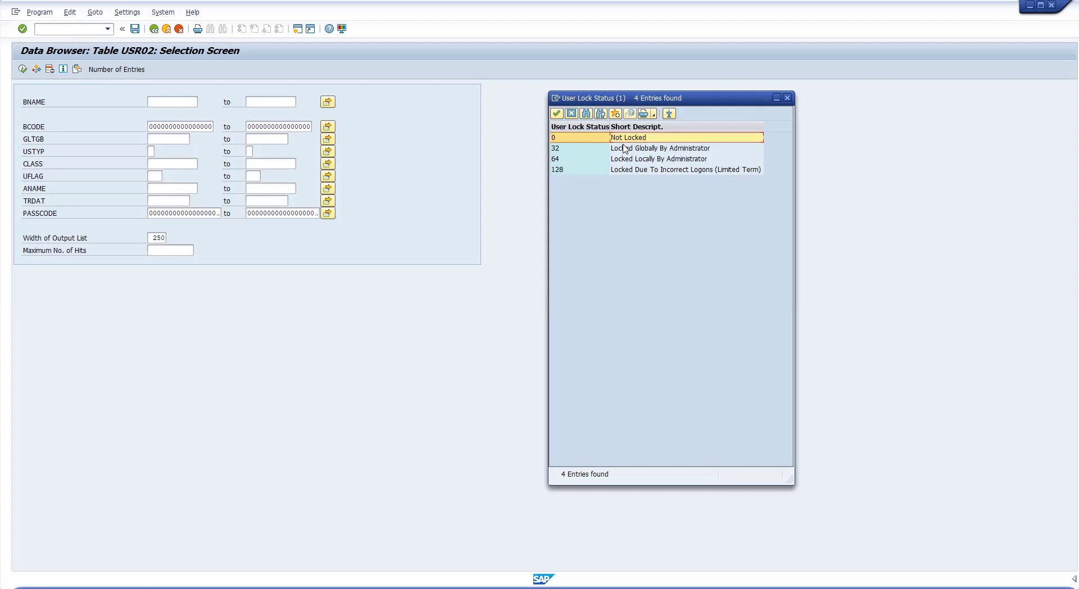
pyautogui.click(594, 149)
pyautogui.click(634, 150)
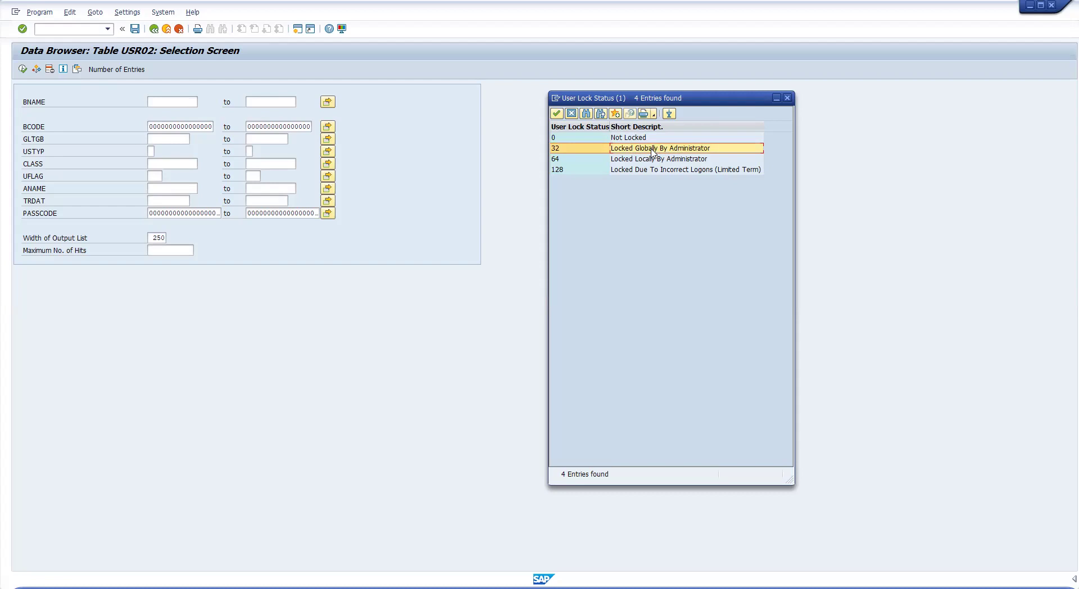
pyautogui.click(597, 150)
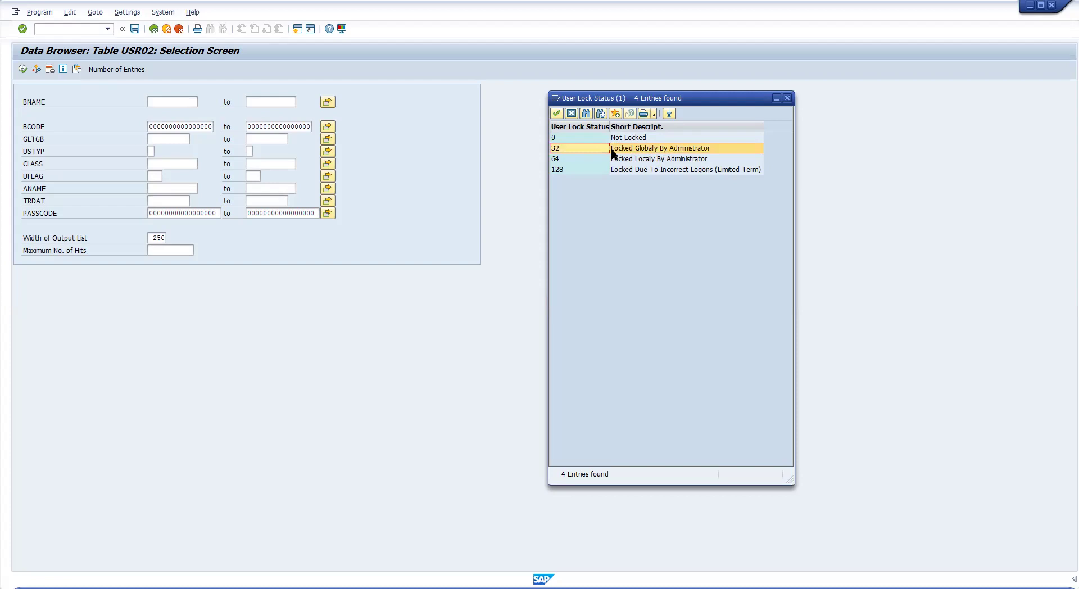
pyautogui.click(640, 159)
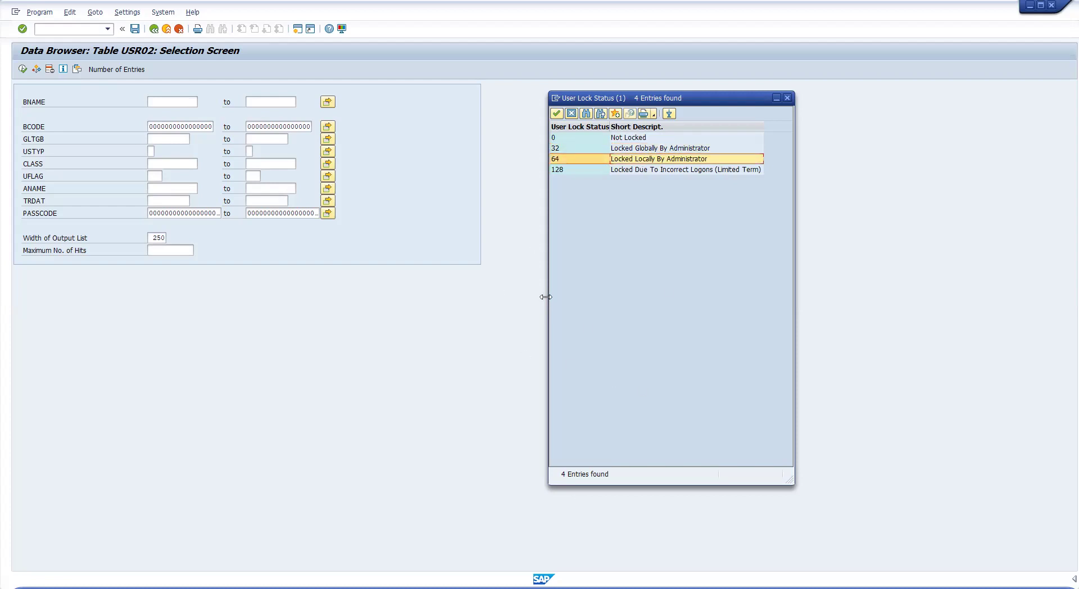
pyautogui.click(641, 170)
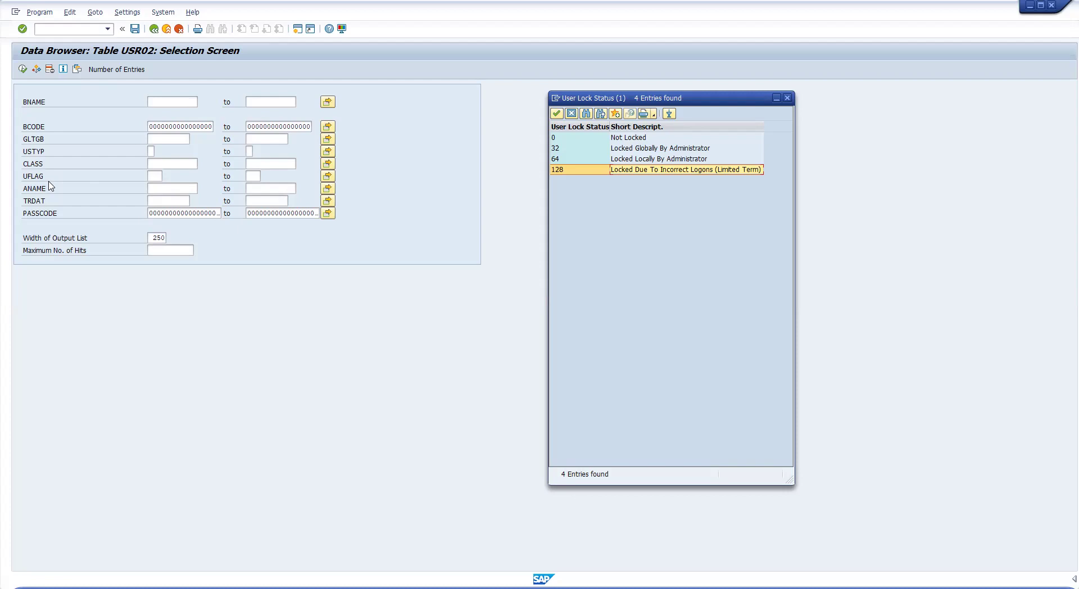
pyautogui.click(787, 98)
# Step: Review the possible USTYP user types from Dialog to Service, and exit the USR02 selection
pyautogui.click(150, 150)
pyautogui.click(159, 151)
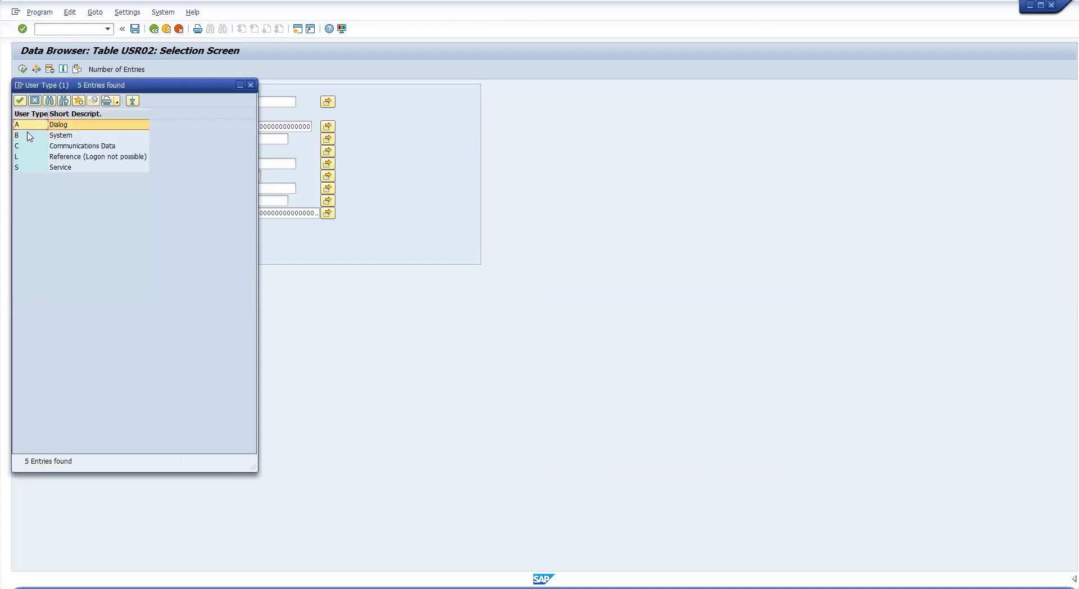
pyautogui.click(48, 137)
pyautogui.click(49, 147)
pyautogui.click(75, 157)
pyautogui.click(79, 168)
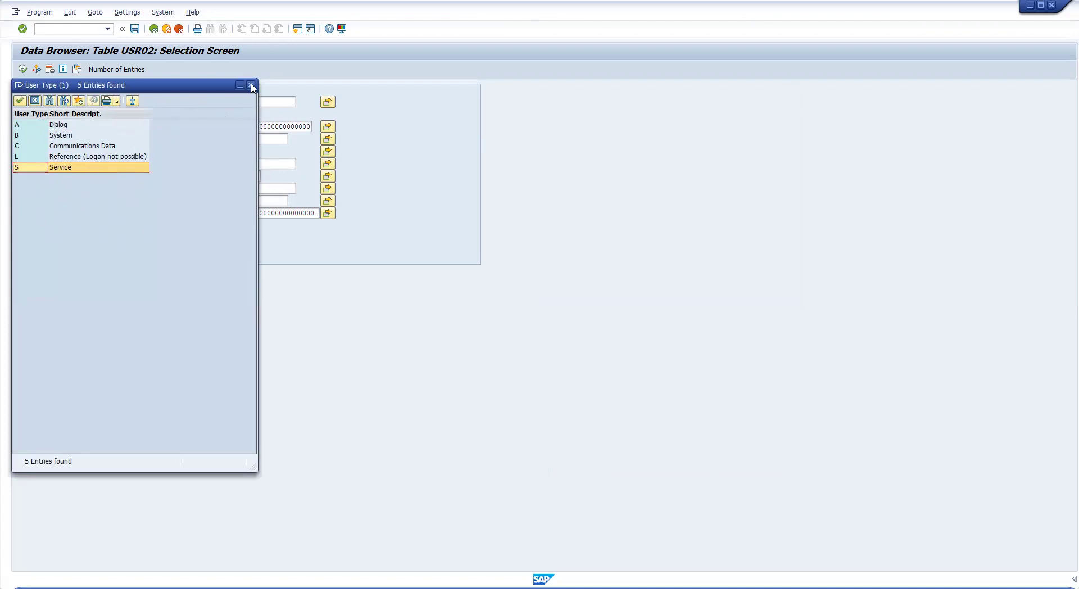
pyautogui.press('Escape')
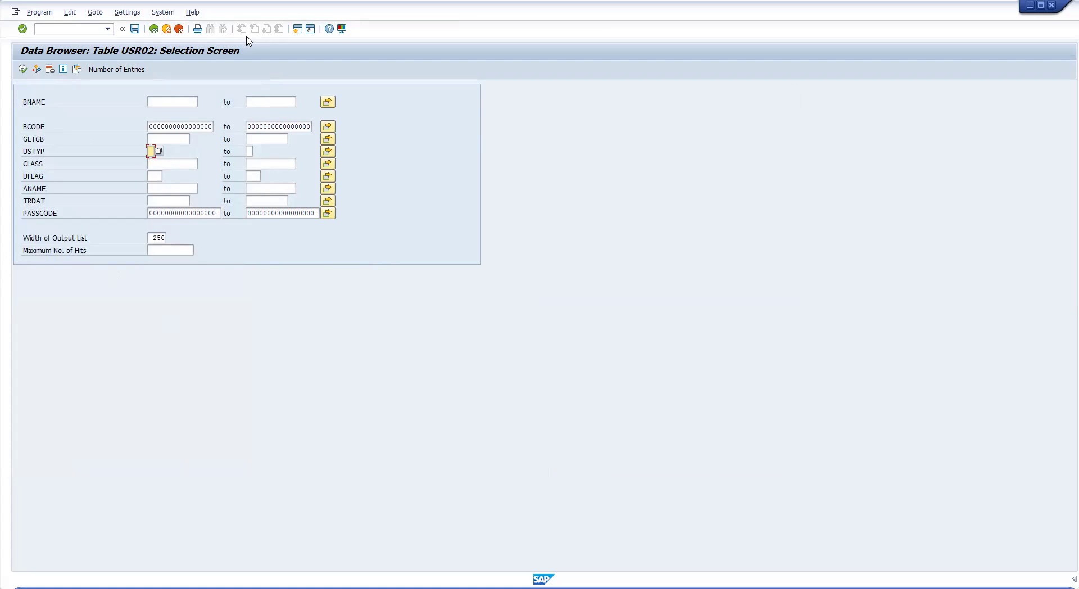
pyautogui.click(167, 29)
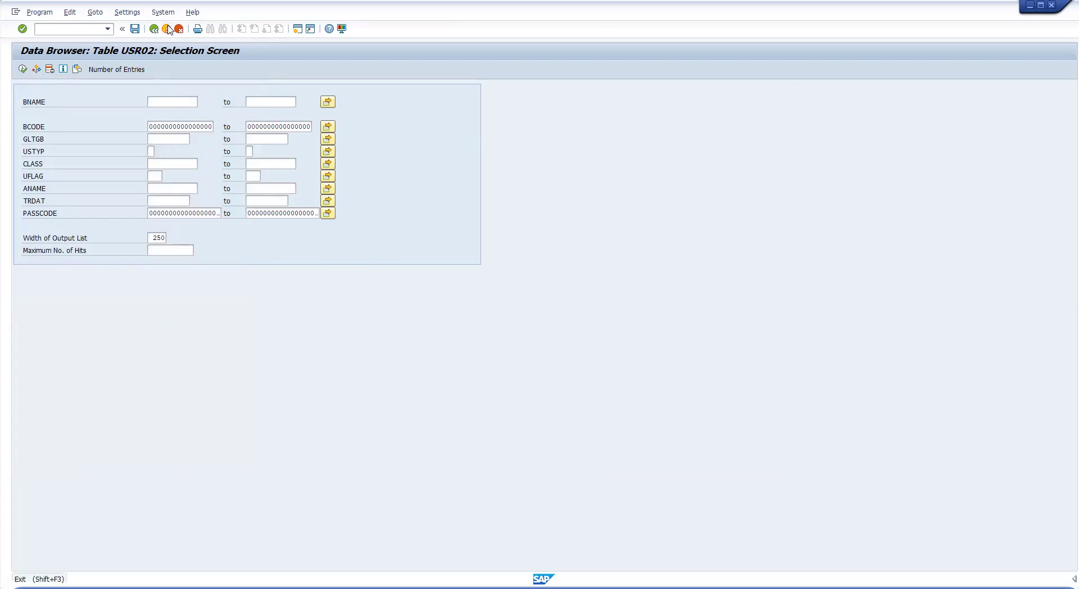